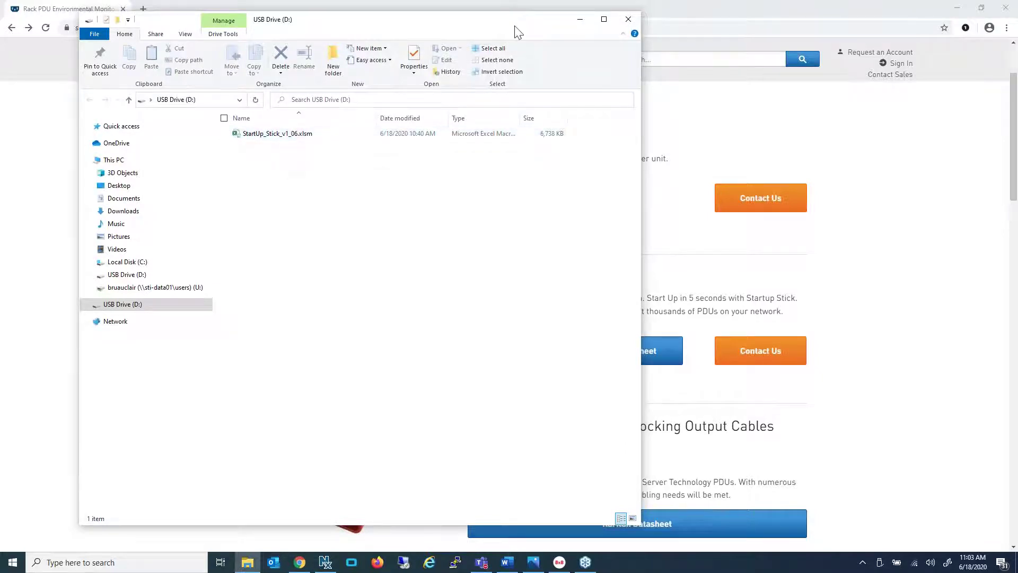
# Begin saving the Startup Stick Spreadsheet Tool download from the accessories page, then cancel it
pyautogui.click(579, 25)
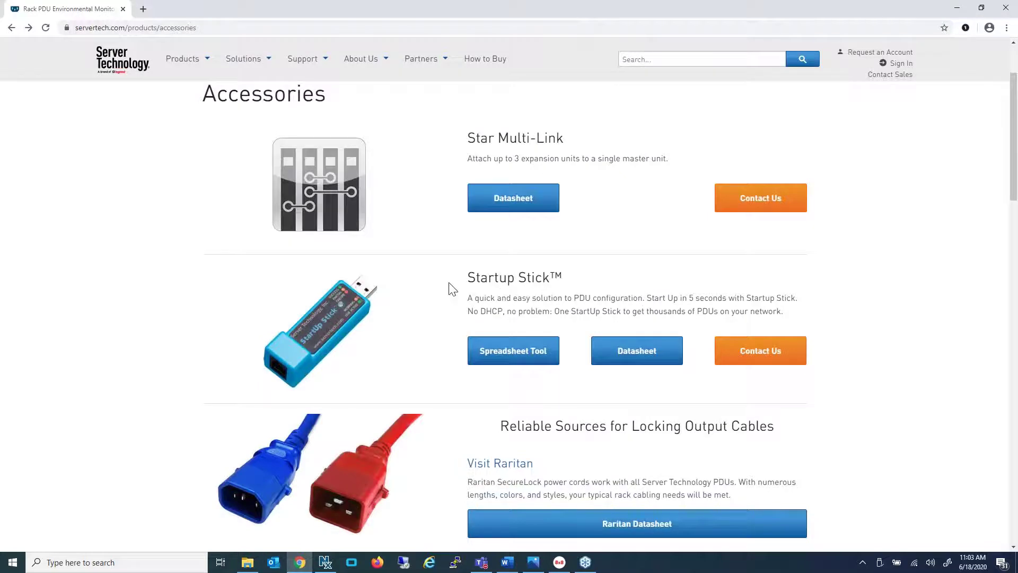
pyautogui.rightClick(510, 351)
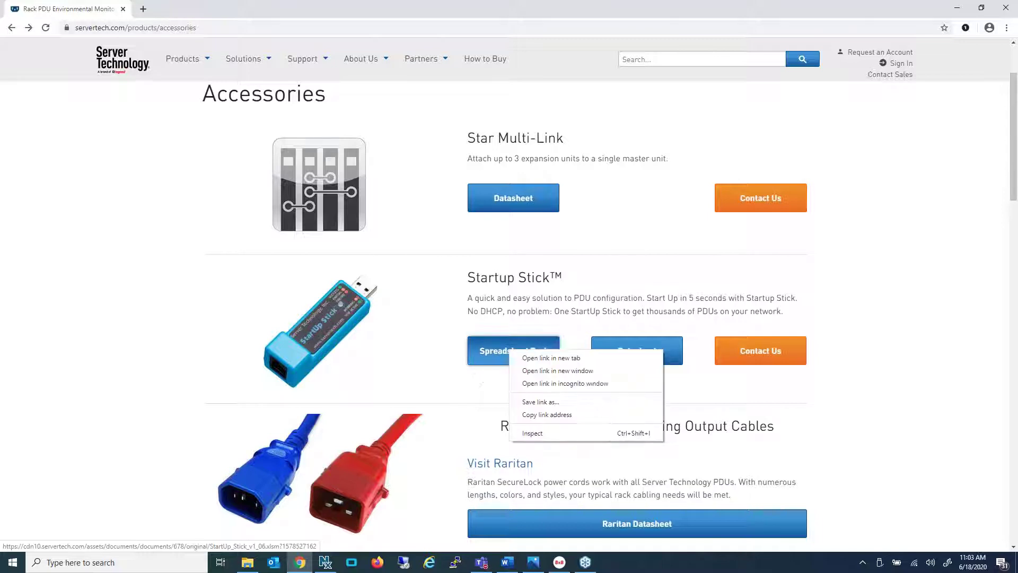
pyautogui.click(541, 402)
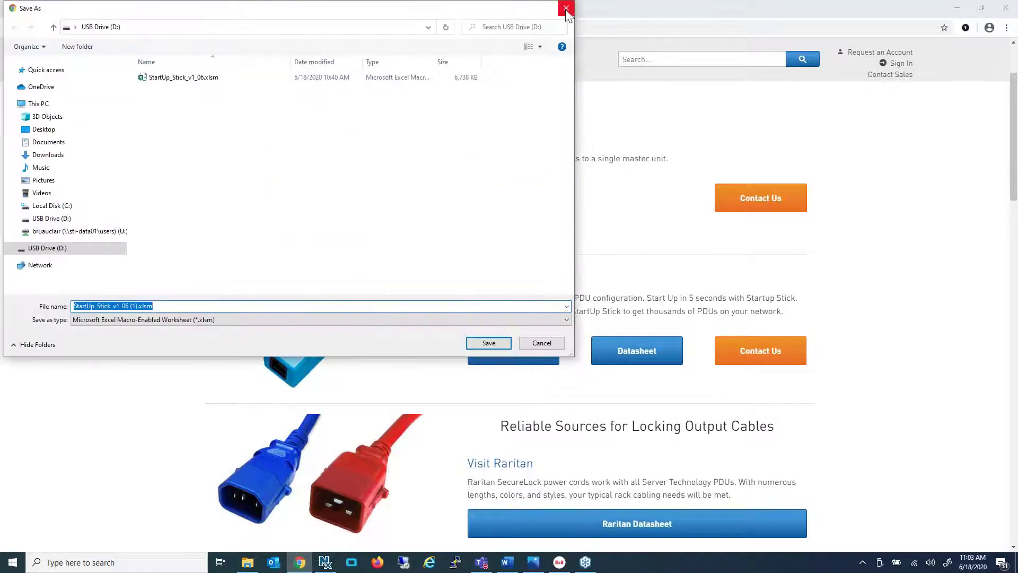
pyautogui.click(566, 8)
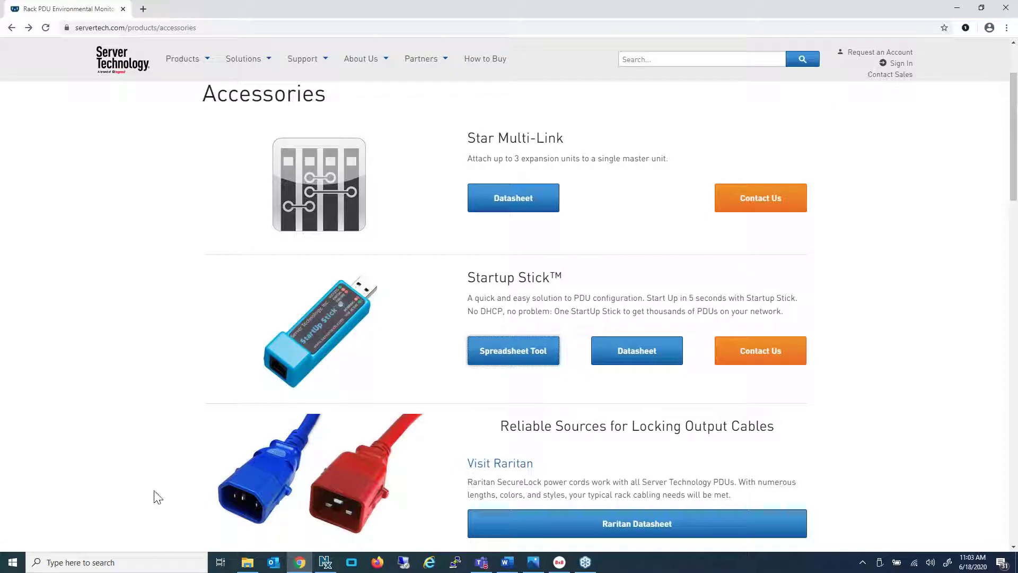
pyautogui.click(248, 563)
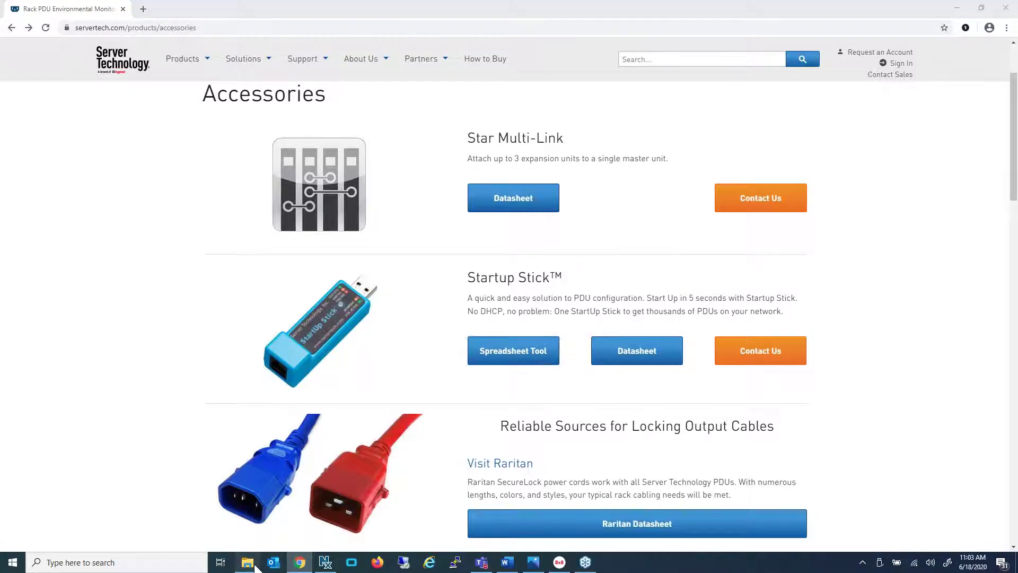
# Open StartUp_Stick_v1_06.xlsm from the USB drive in Excel
pyautogui.click(276, 136)
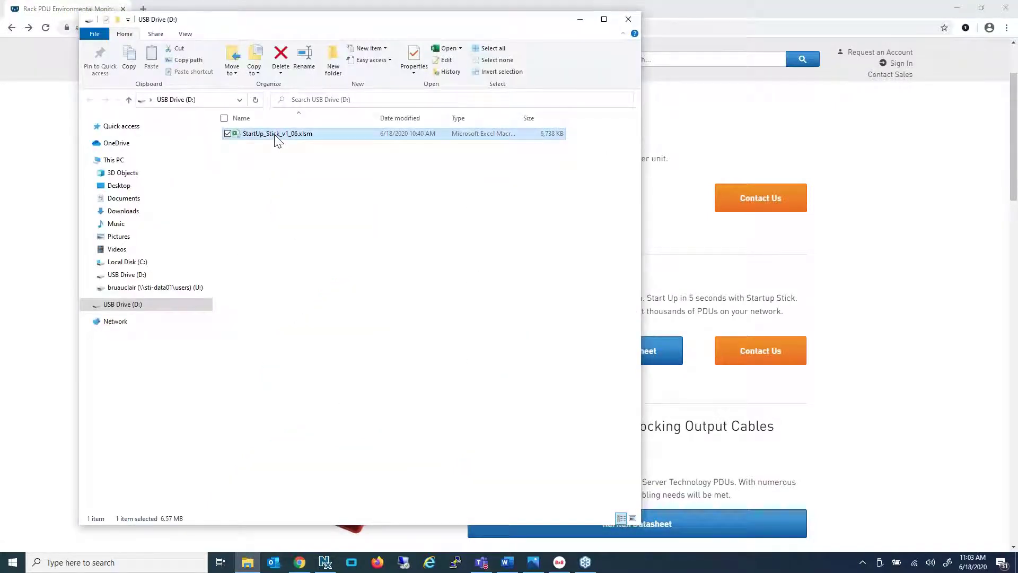
pyautogui.doubleClick(275, 136)
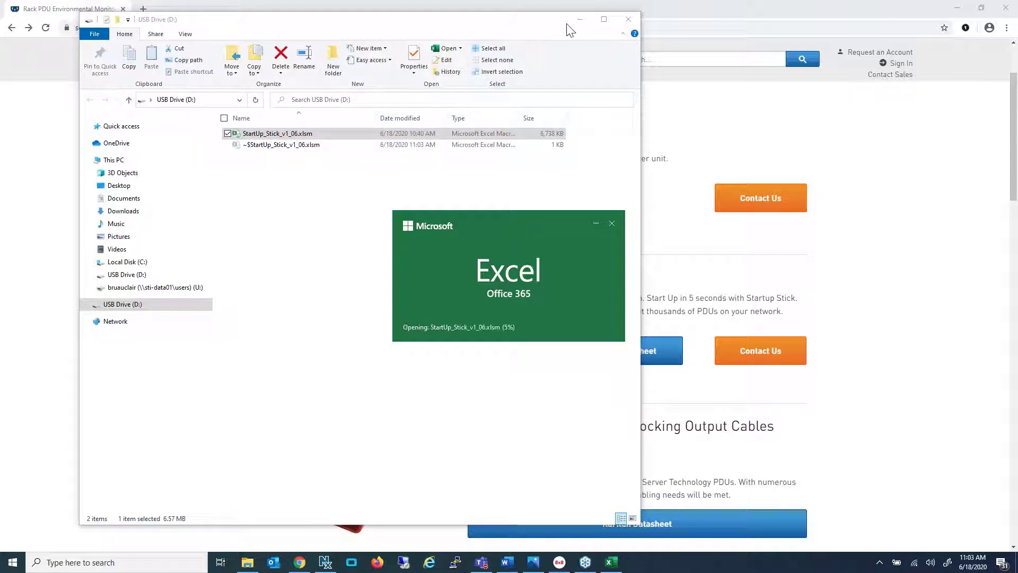
pyautogui.click(583, 21)
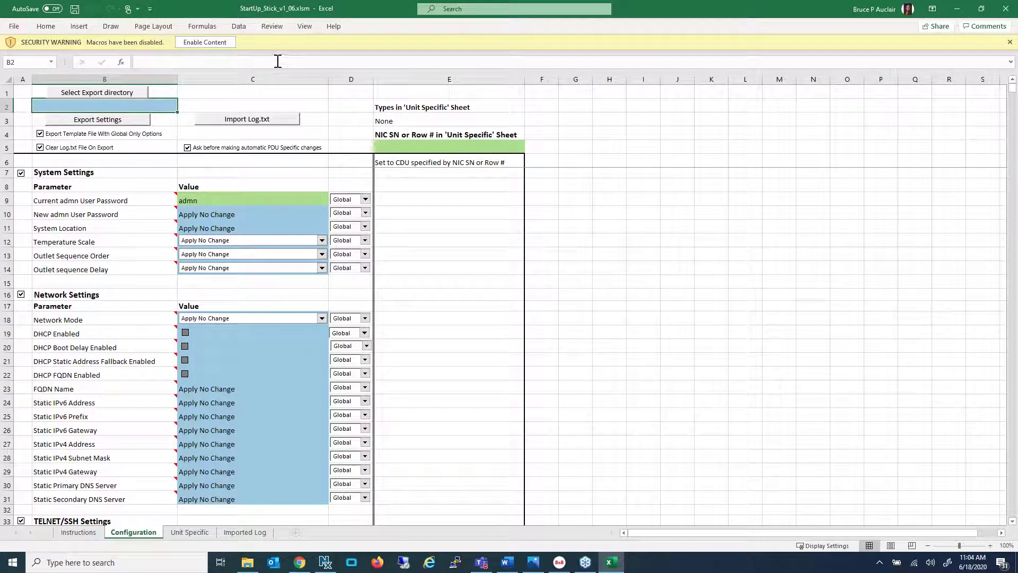
# Enable macros and enter a new admin user password in C10, keeping its scope Global
pyautogui.click(205, 43)
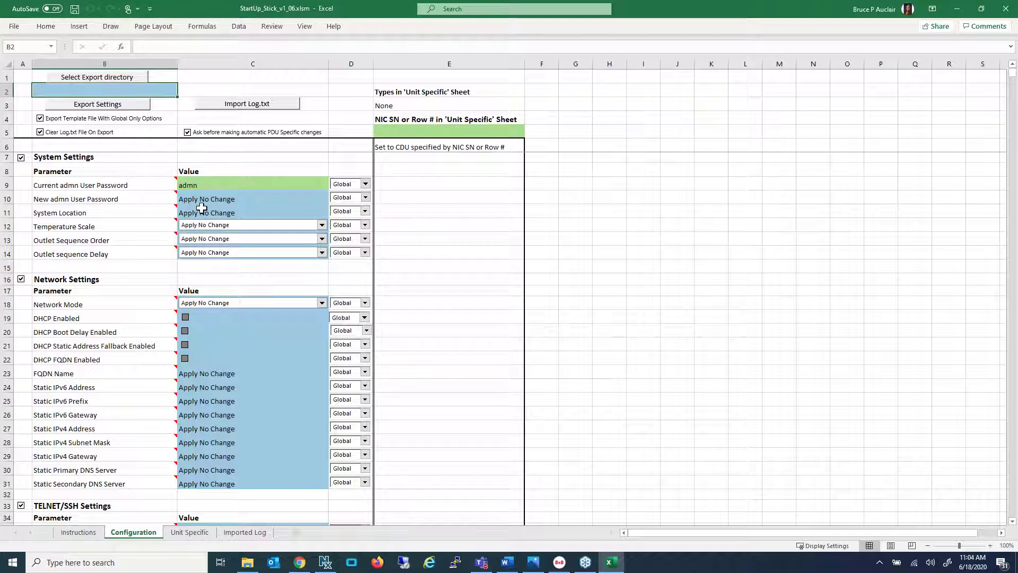
pyautogui.moveTo(120, 189)
pyautogui.click(228, 199)
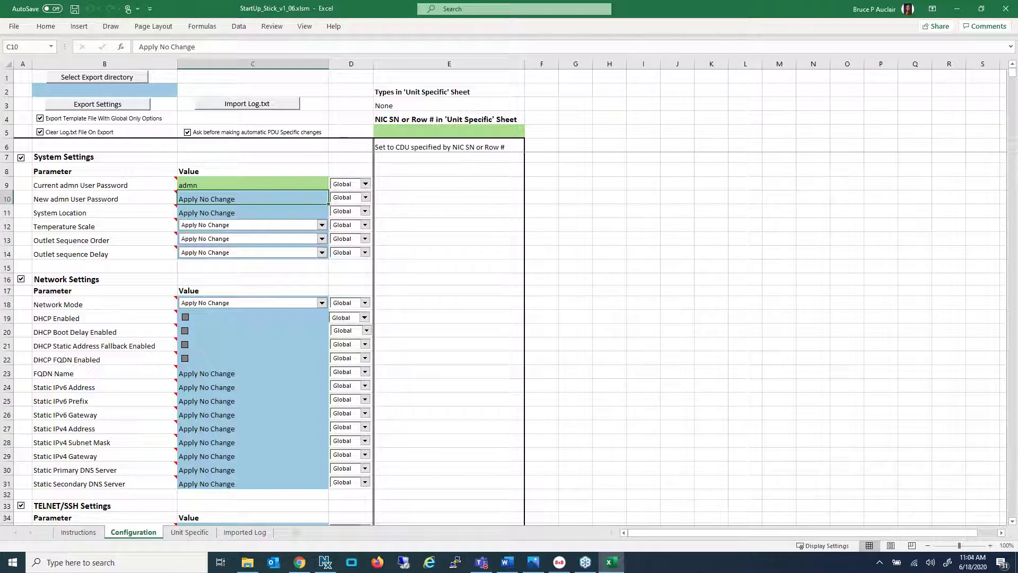
pyautogui.click(365, 199)
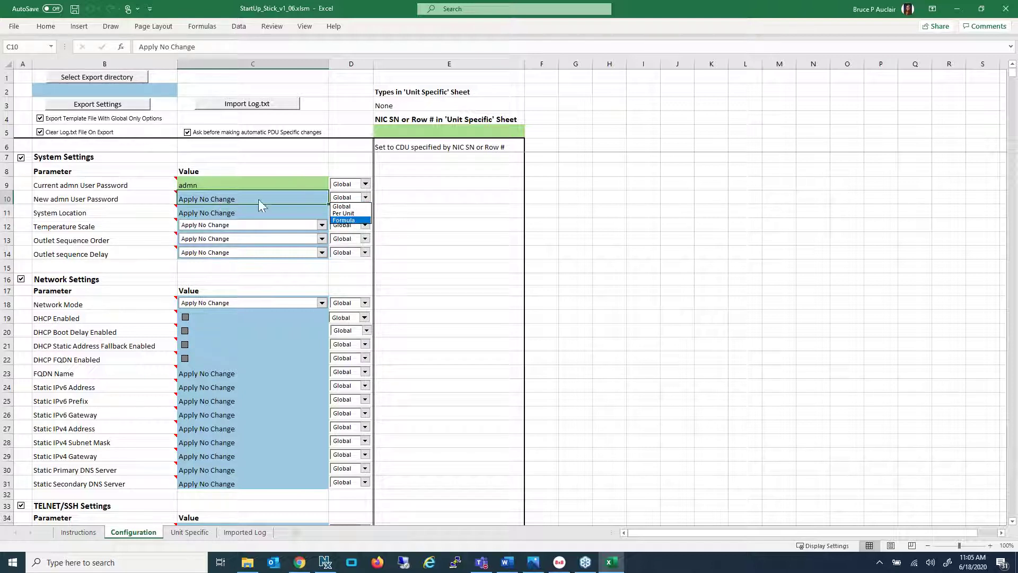
pyautogui.click(366, 198)
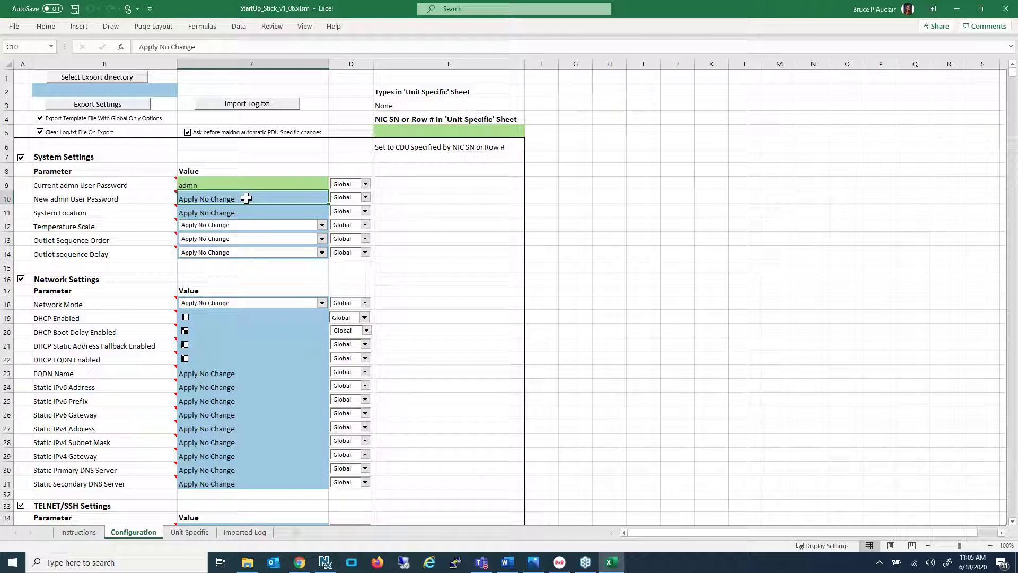
pyautogui.write('letmein')
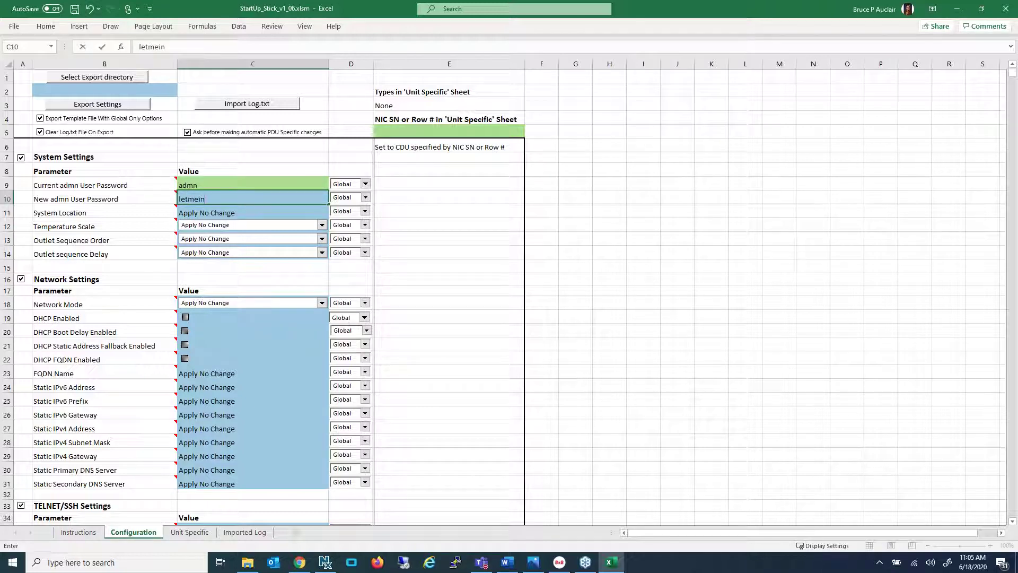
pyautogui.press('Return')
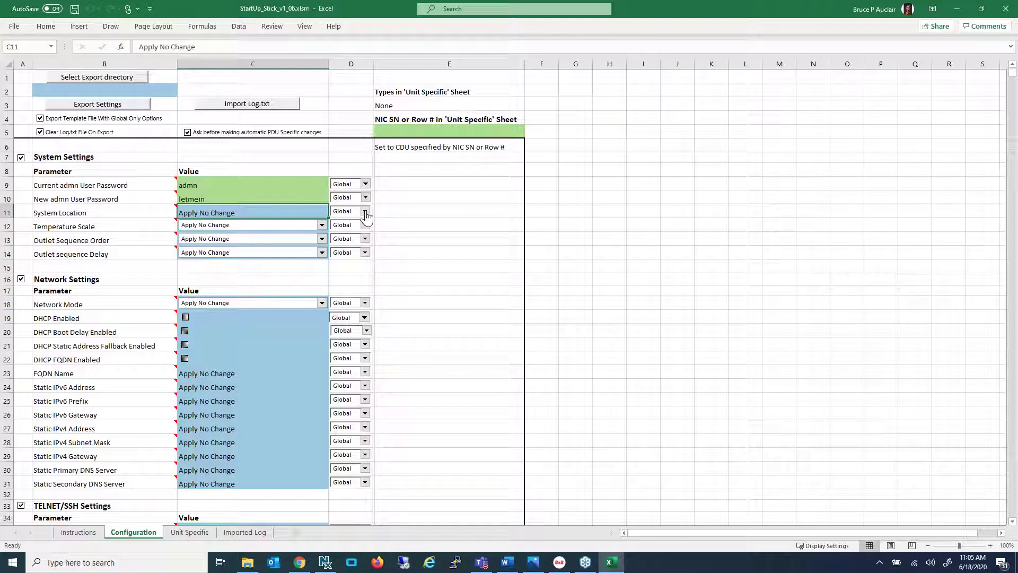
# Scope System Location as Per Unit and switch to the Unit Specific sheet
pyautogui.click(365, 212)
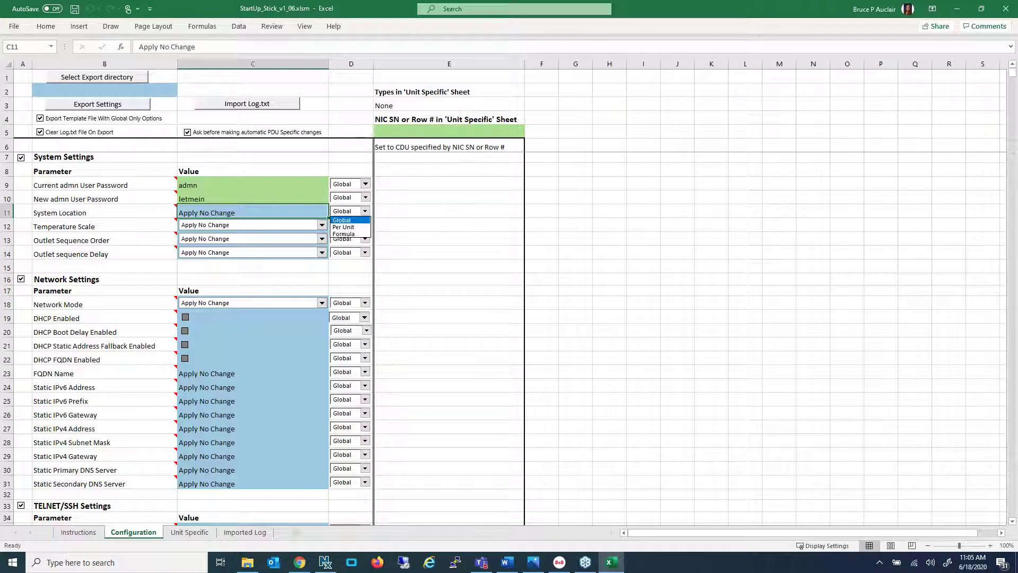
pyautogui.click(352, 227)
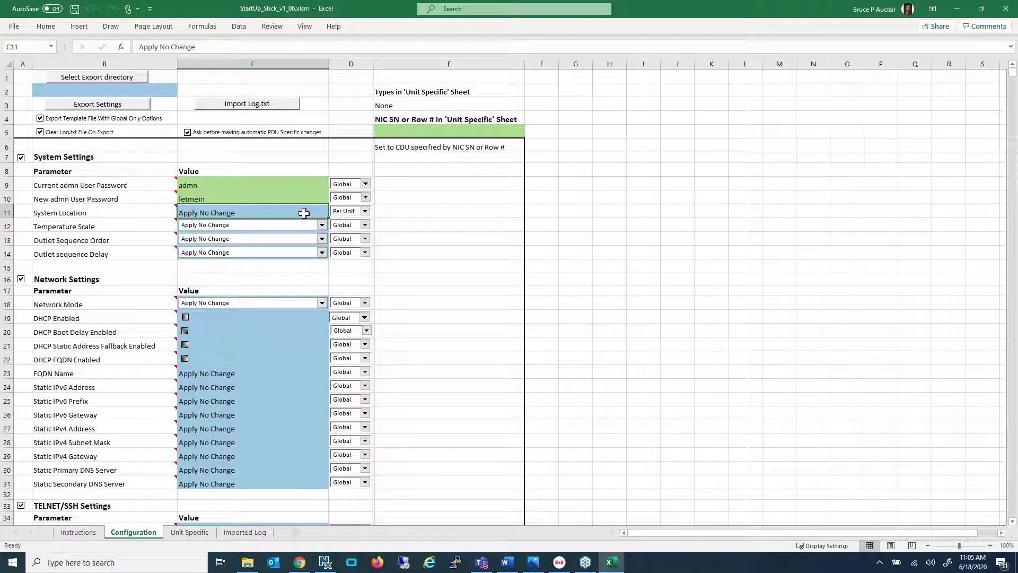
pyautogui.click(184, 532)
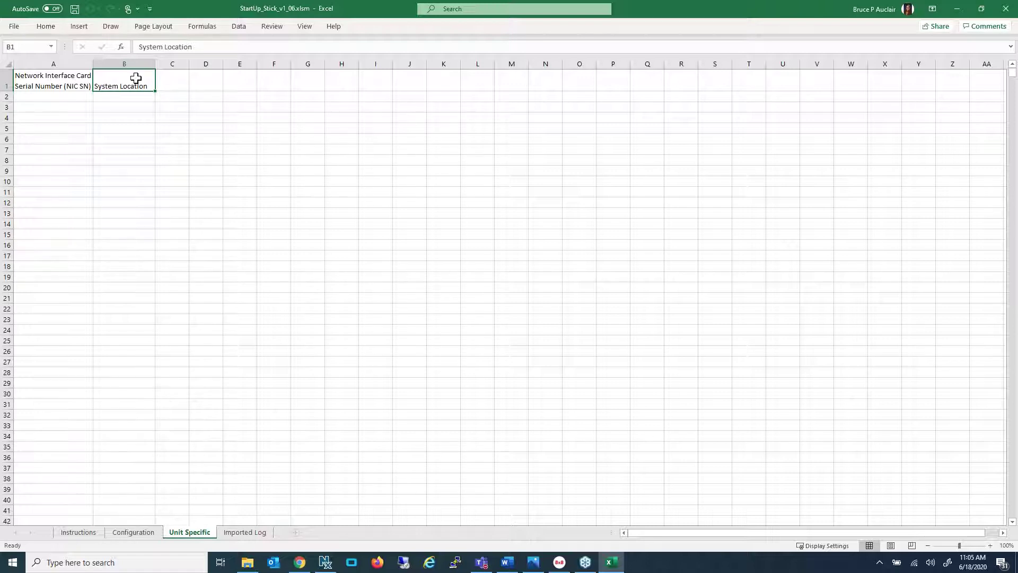
pyautogui.click(65, 97)
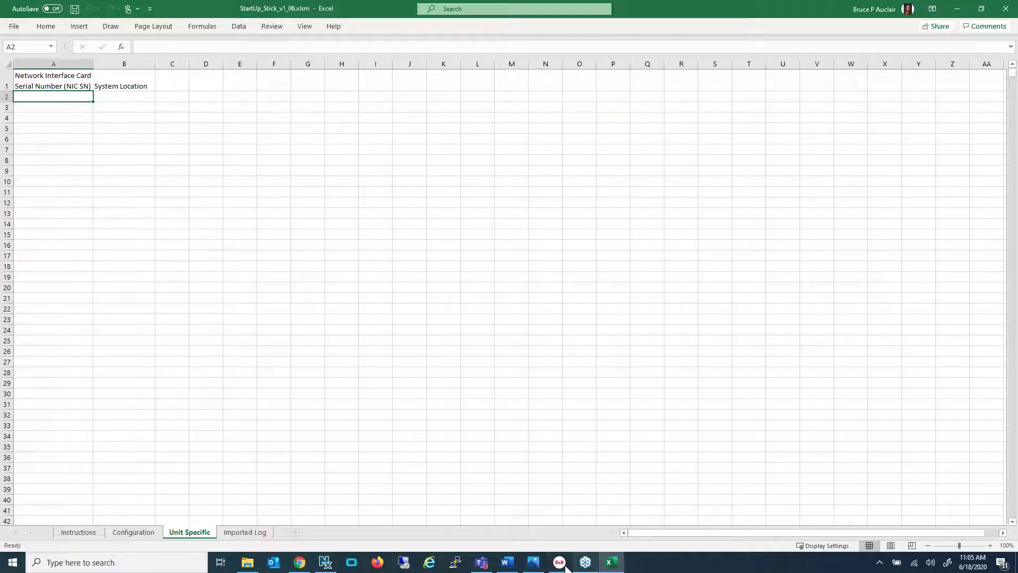
pyautogui.click(533, 564)
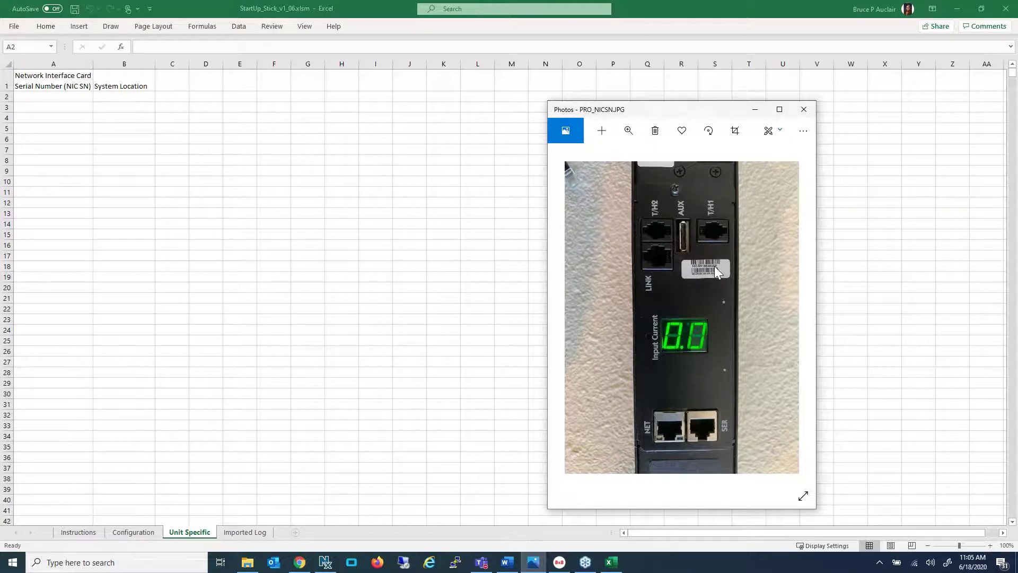
pyautogui.scroll(1, 714, 266)
pyautogui.scroll(3, 693, 255)
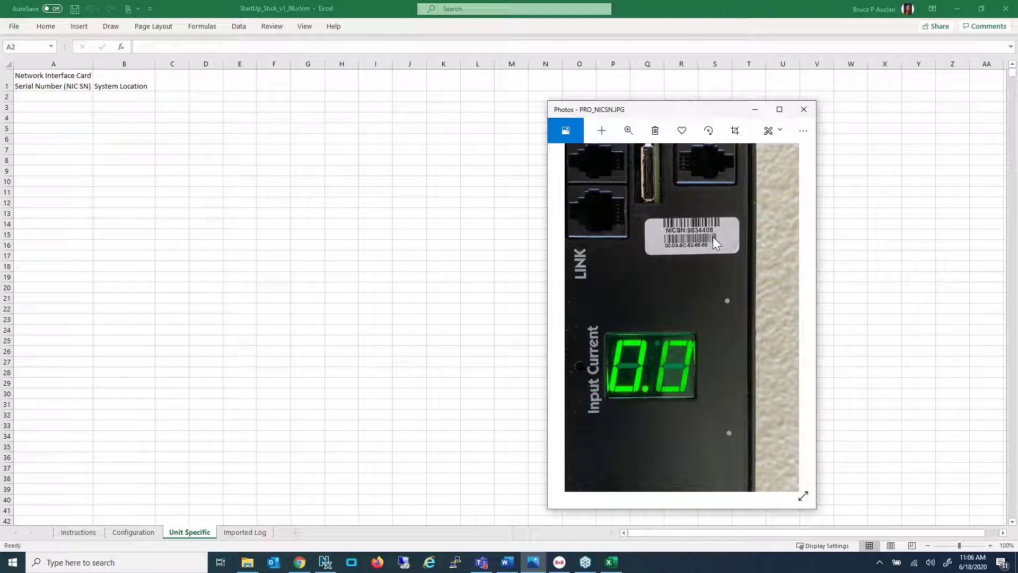
pyautogui.click(36, 96)
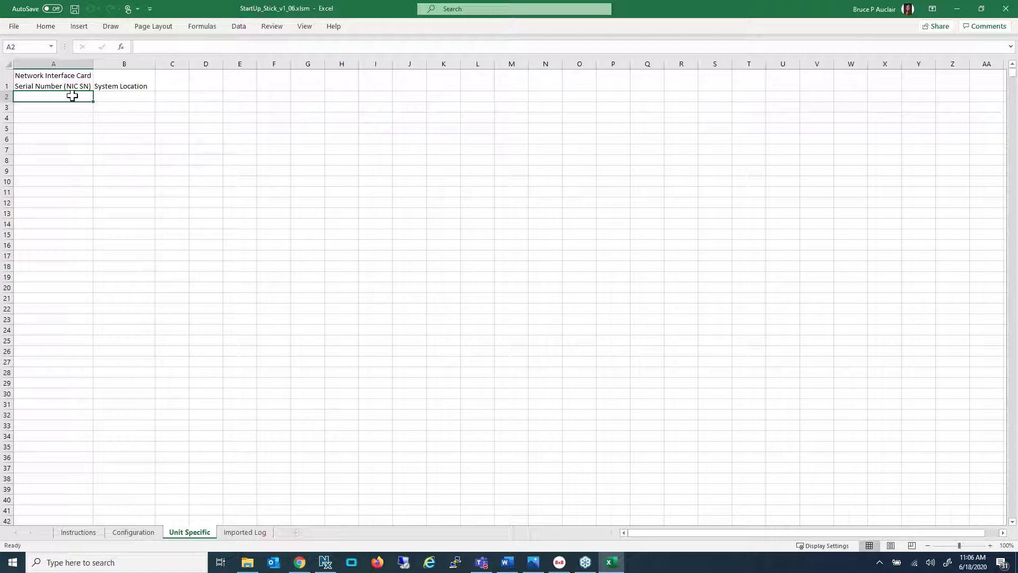
# Enter the PDU's NIC serial in A2 and location Test in B2, then return to Configuration
pyautogui.write('980')
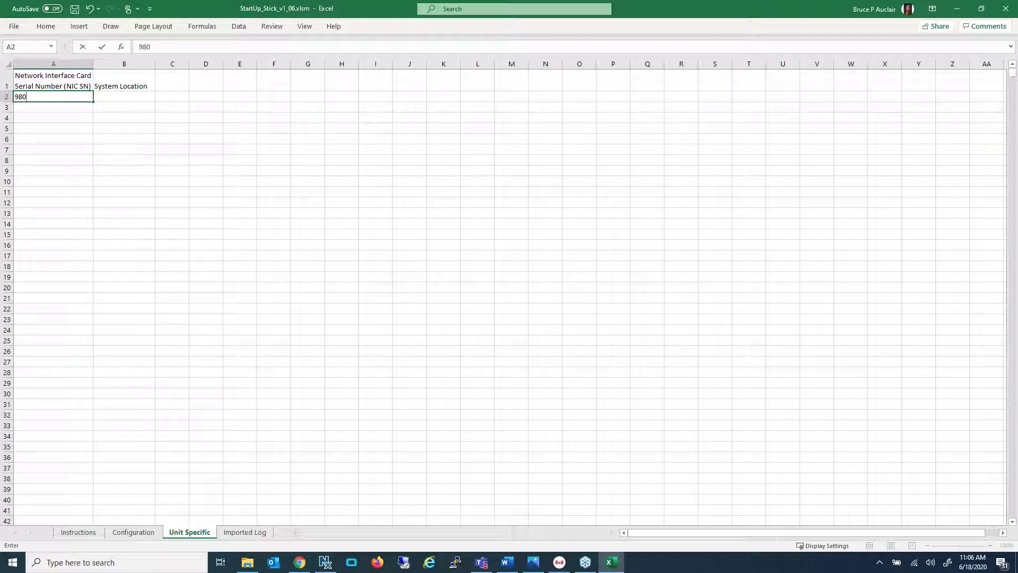
pyautogui.write('57')
pyautogui.press('Tab')
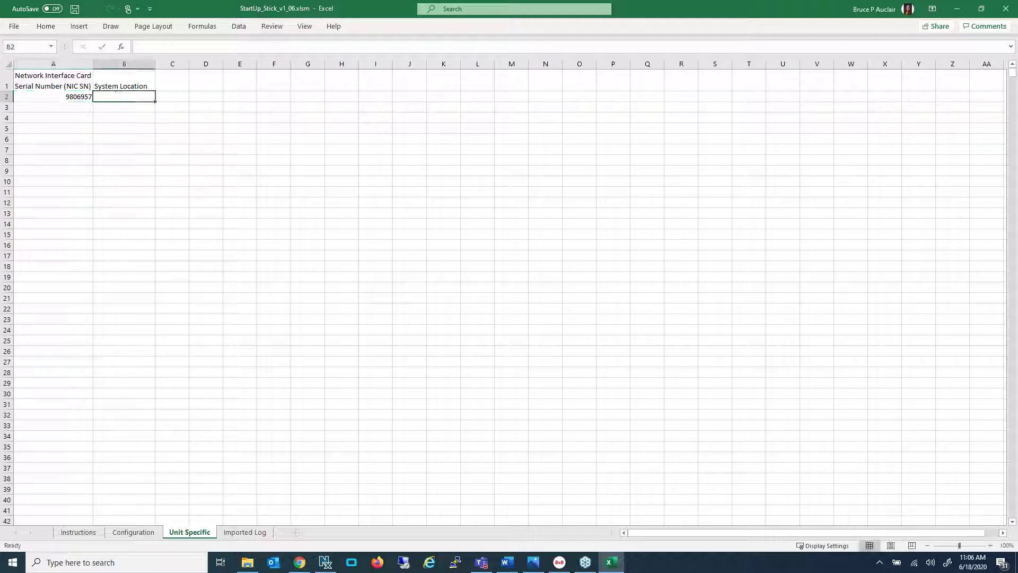
pyautogui.write('Test')
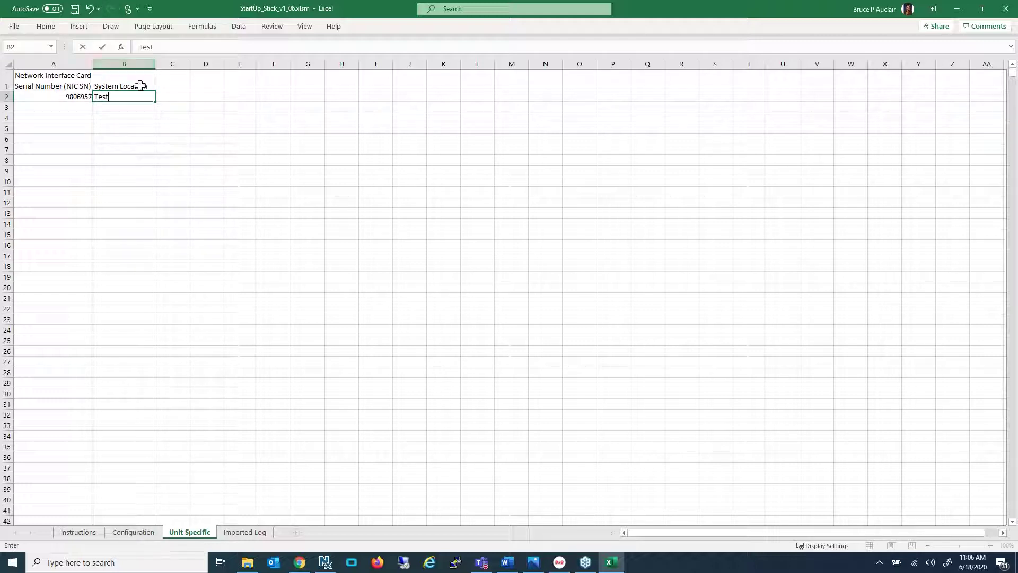
pyautogui.click(129, 106)
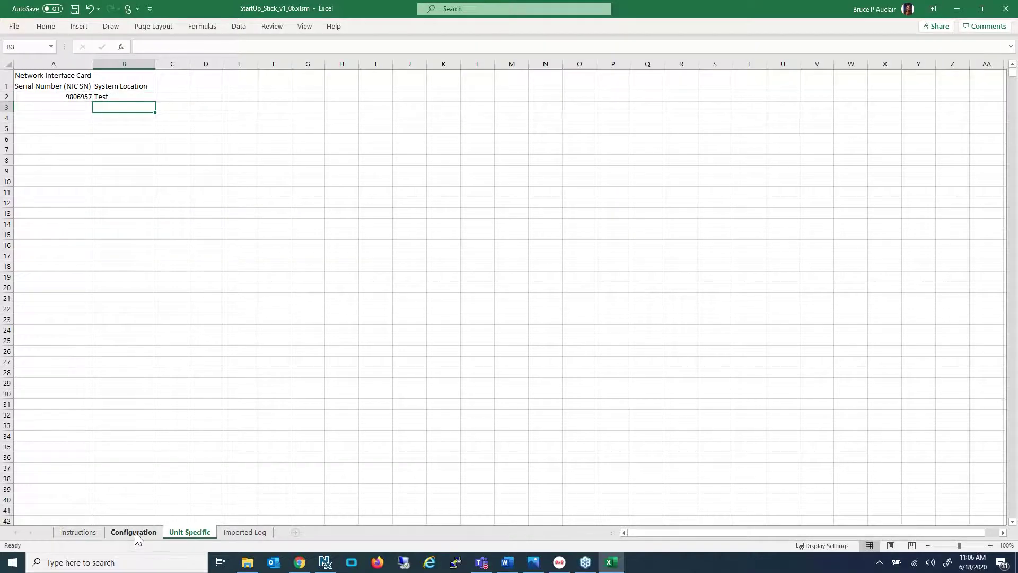
pyautogui.click(134, 532)
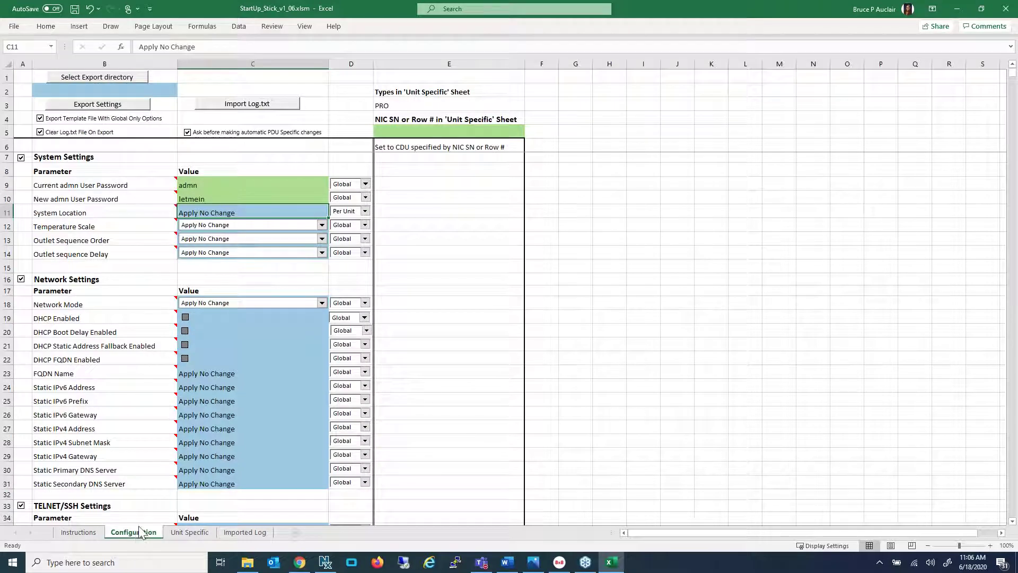
pyautogui.moveTo(138, 212)
pyautogui.click(81, 531)
pyautogui.scroll(-3, 175, 324)
pyautogui.scroll(-12, 175, 325)
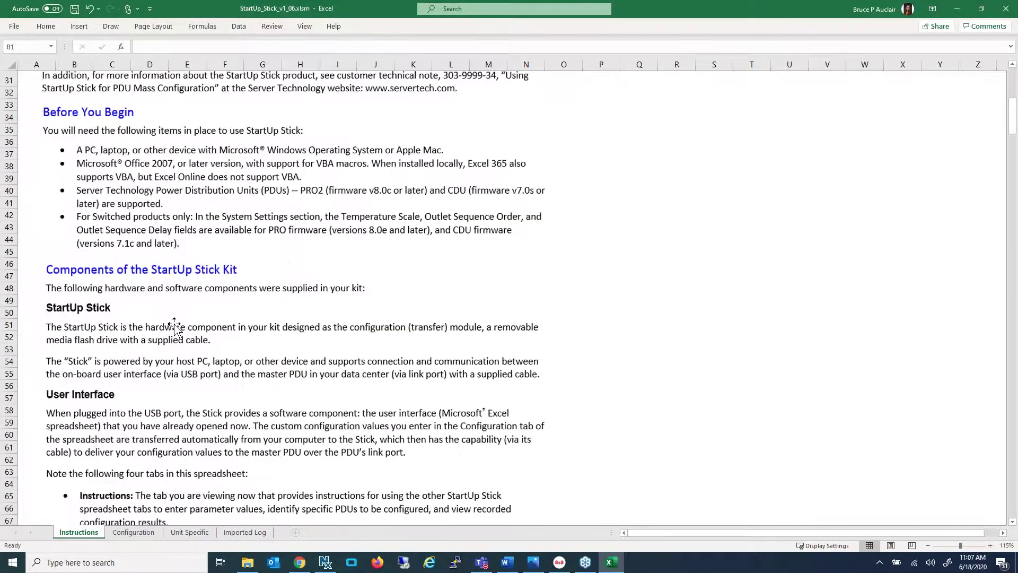
pyautogui.scroll(10, 183, 338)
pyautogui.scroll(6, 183, 338)
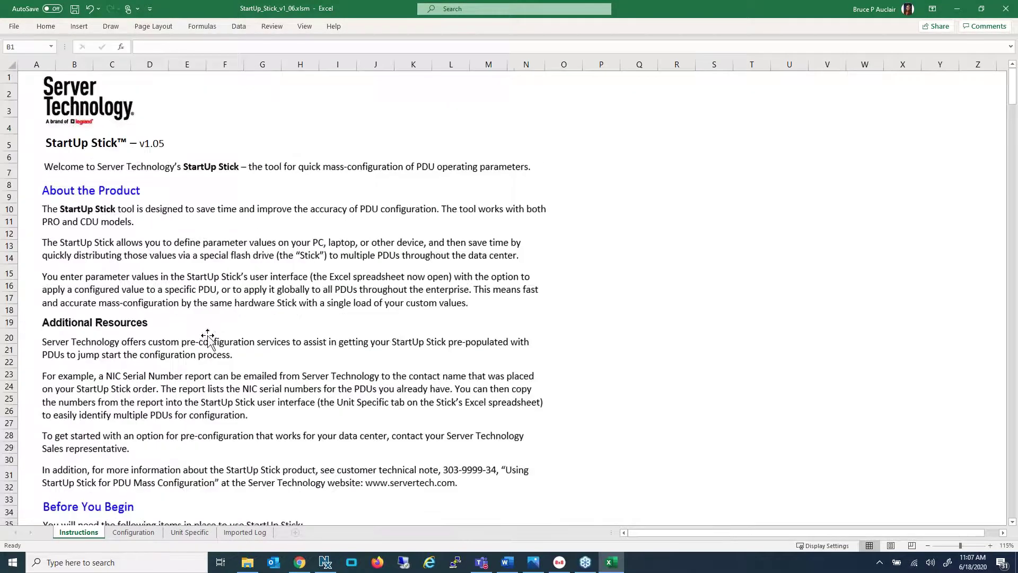
pyautogui.click(136, 532)
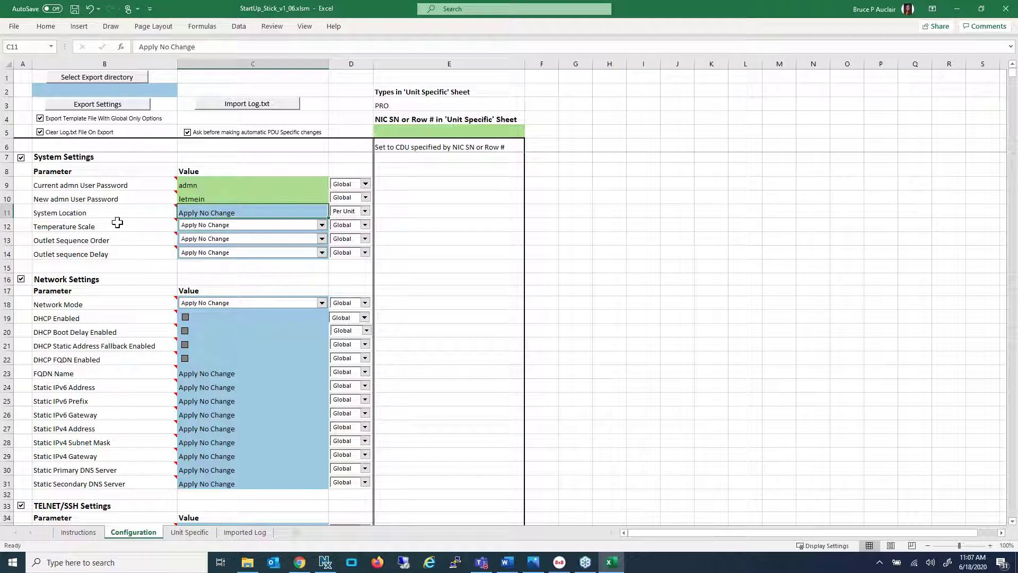
# Leave DHCP Enabled unchecked in the network settings
pyautogui.moveTo(77, 243)
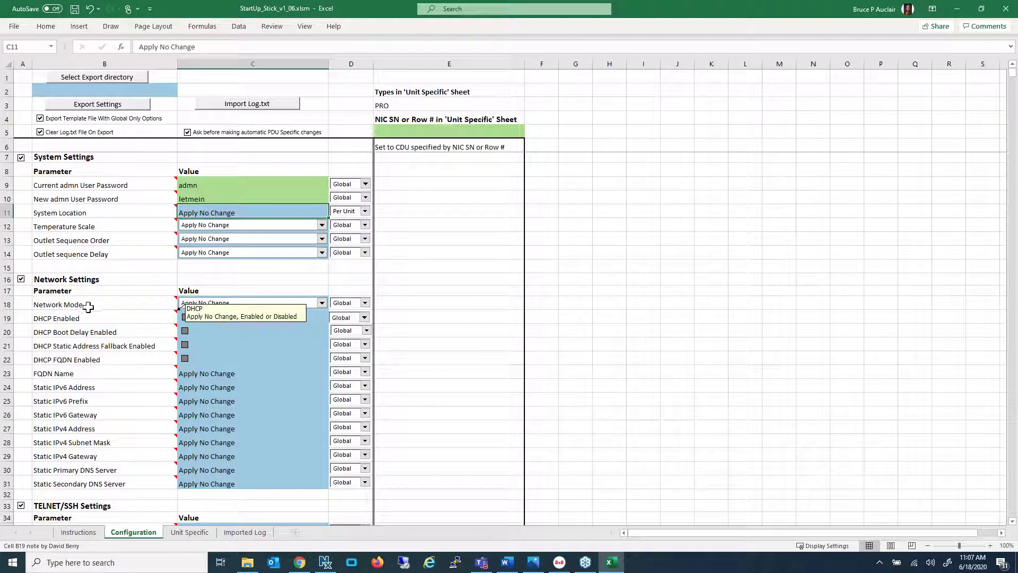
pyautogui.moveTo(128, 303)
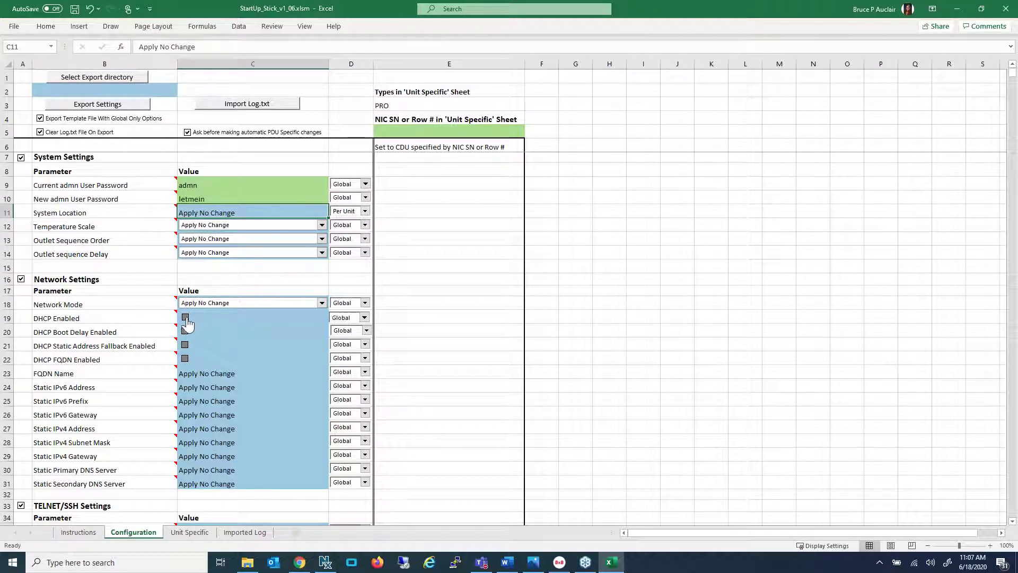
pyautogui.click(185, 318)
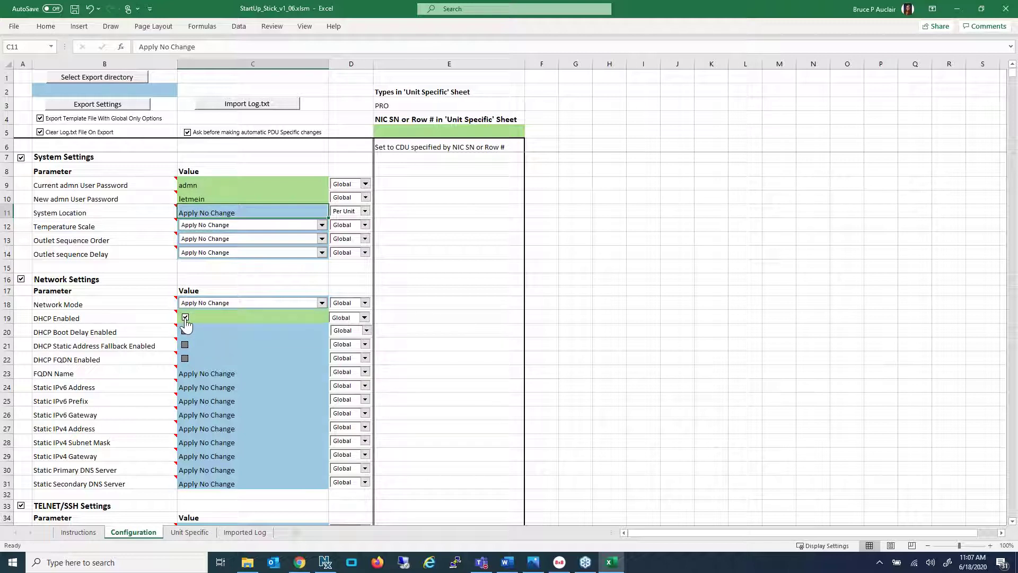
pyautogui.click(185, 318)
# Change the Static IPv4 Address scope to Per Unit
pyautogui.scroll(-2, 212, 332)
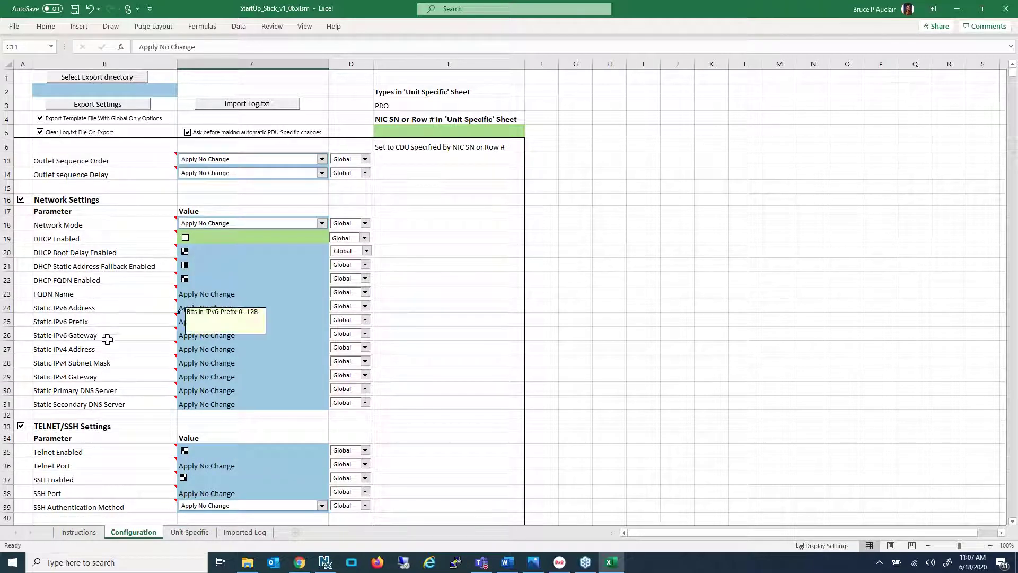
pyautogui.moveTo(109, 338)
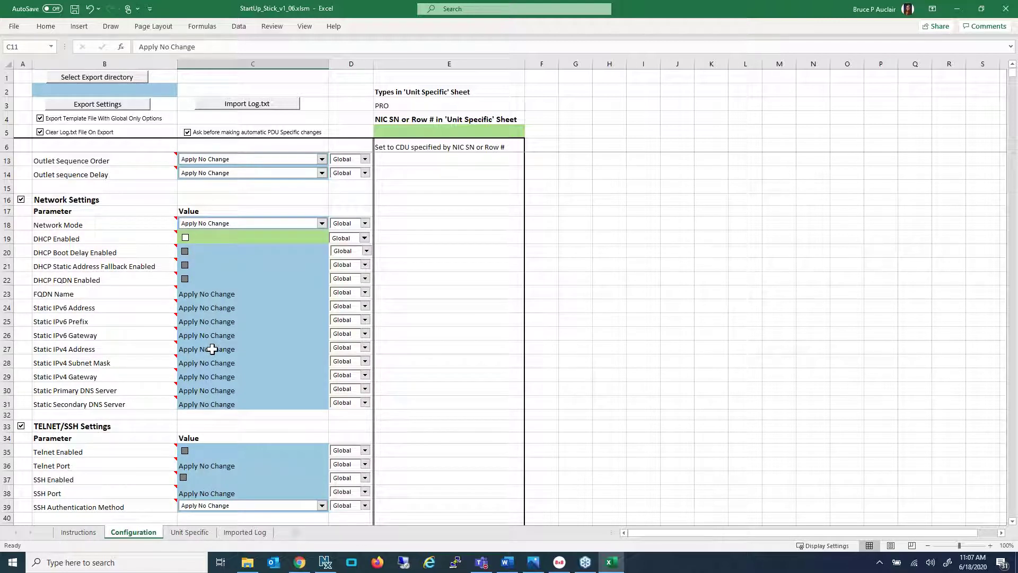
pyautogui.moveTo(72, 349)
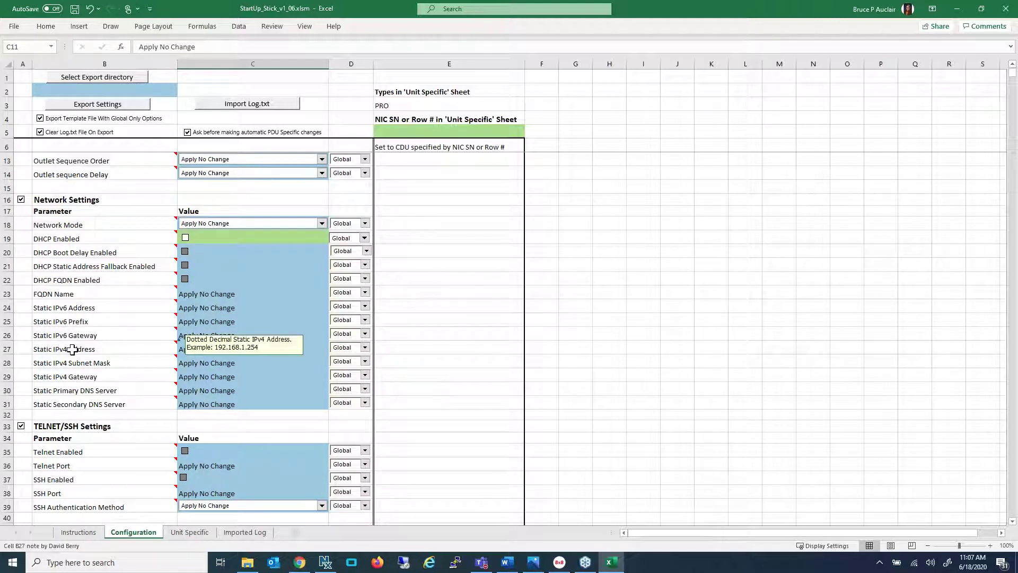
pyautogui.click(364, 347)
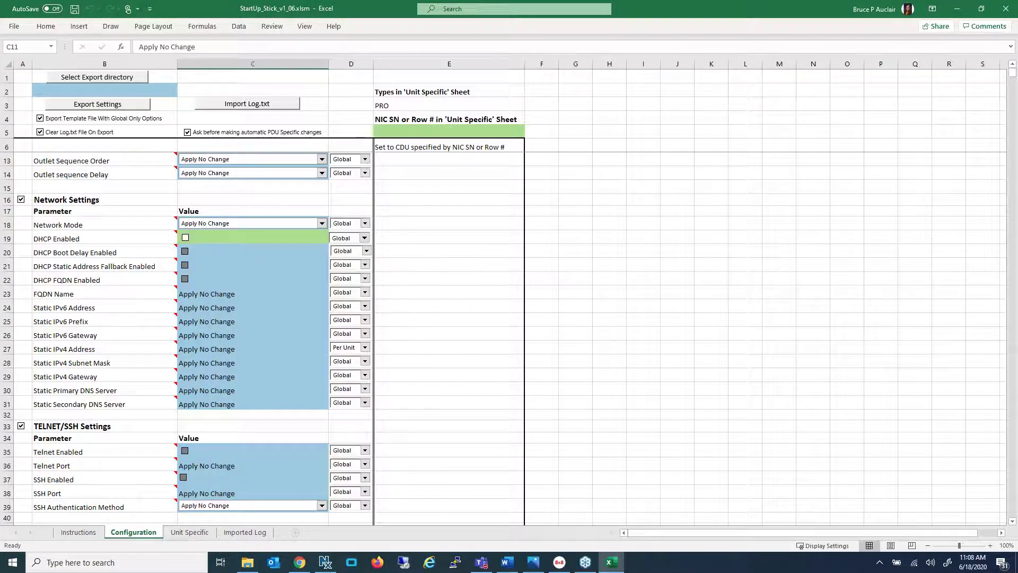
pyautogui.click(350, 363)
pyautogui.moveTo(85, 350)
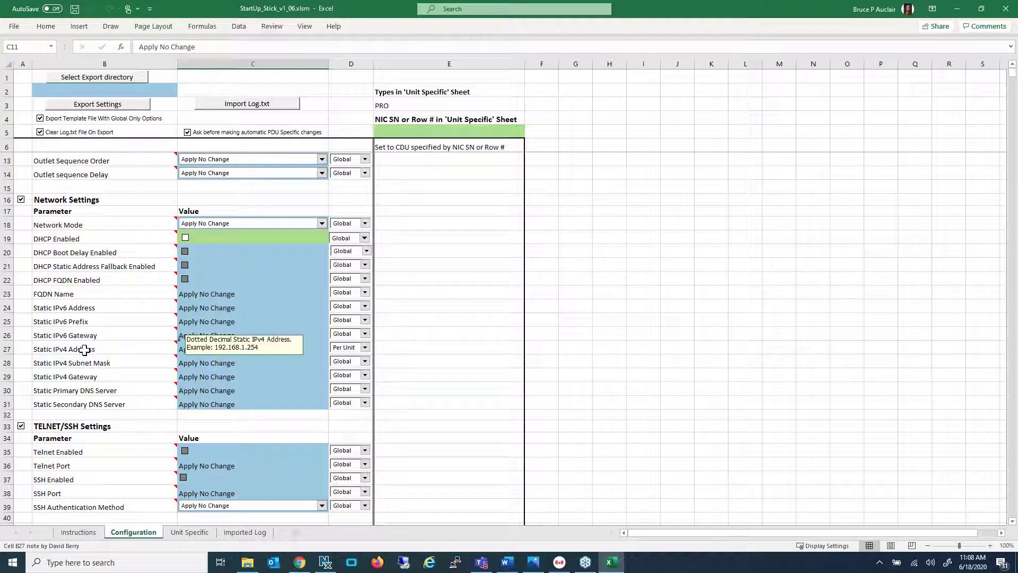
# Enter 10.1.2.133 as the unit's Static IPv4 Address in Unit Specific cell C2
pyautogui.click(190, 533)
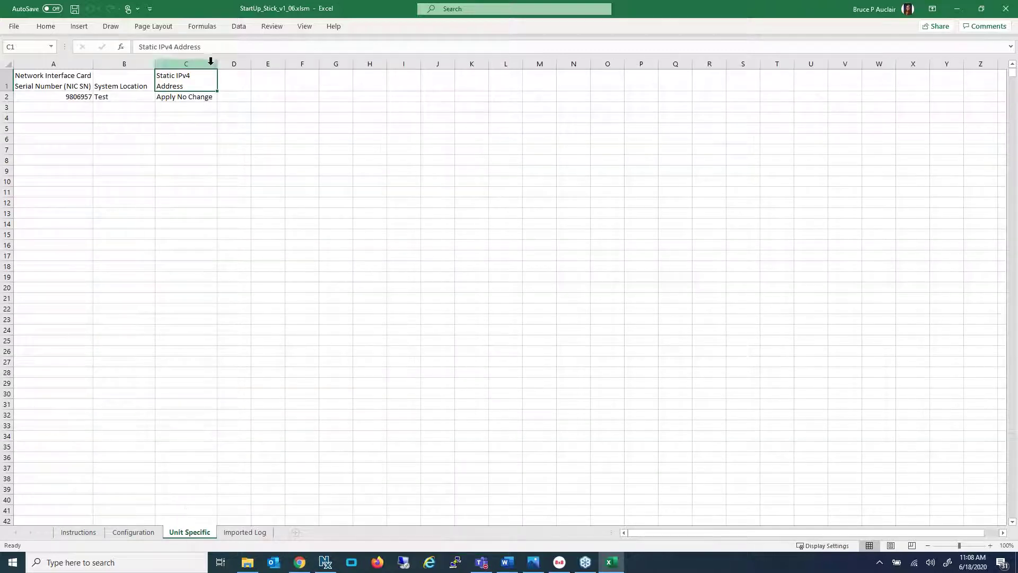
pyautogui.click(196, 98)
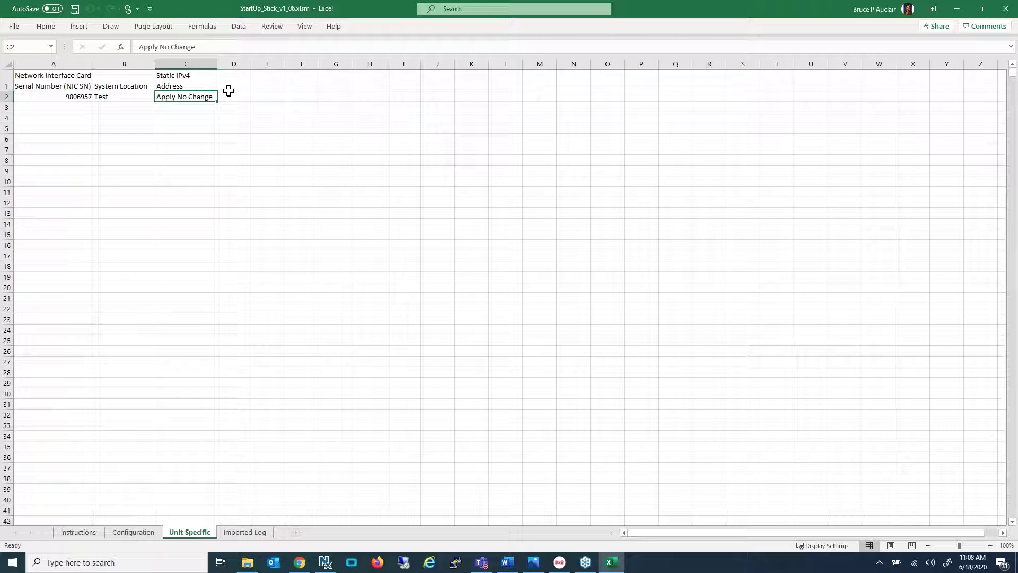
pyautogui.write('1')
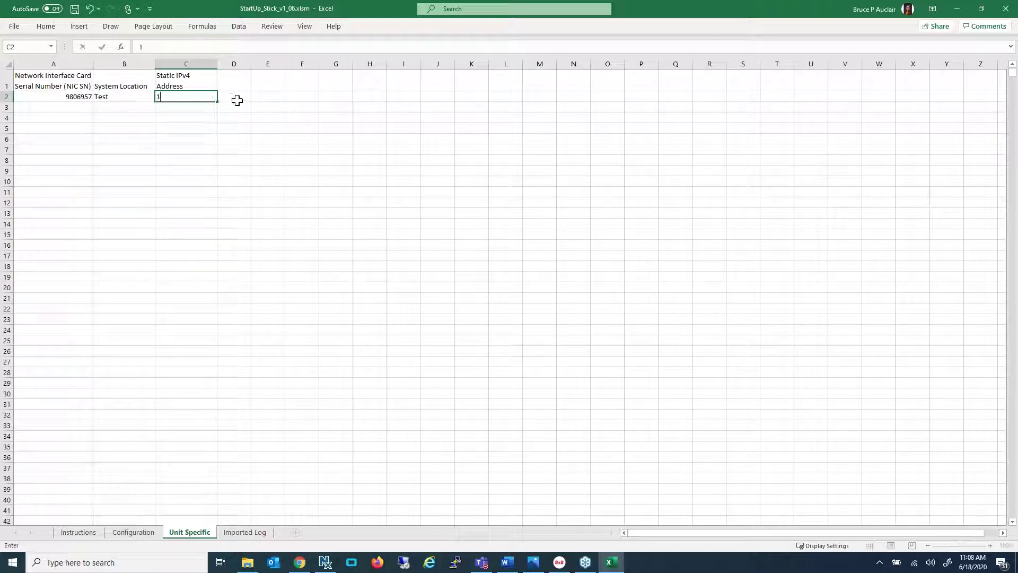
pyautogui.write('0.1.2.133')
pyautogui.click(185, 107)
# Back on Configuration, set the Static IPv4 subnet mask to 255.255.0.0
pyautogui.click(132, 535)
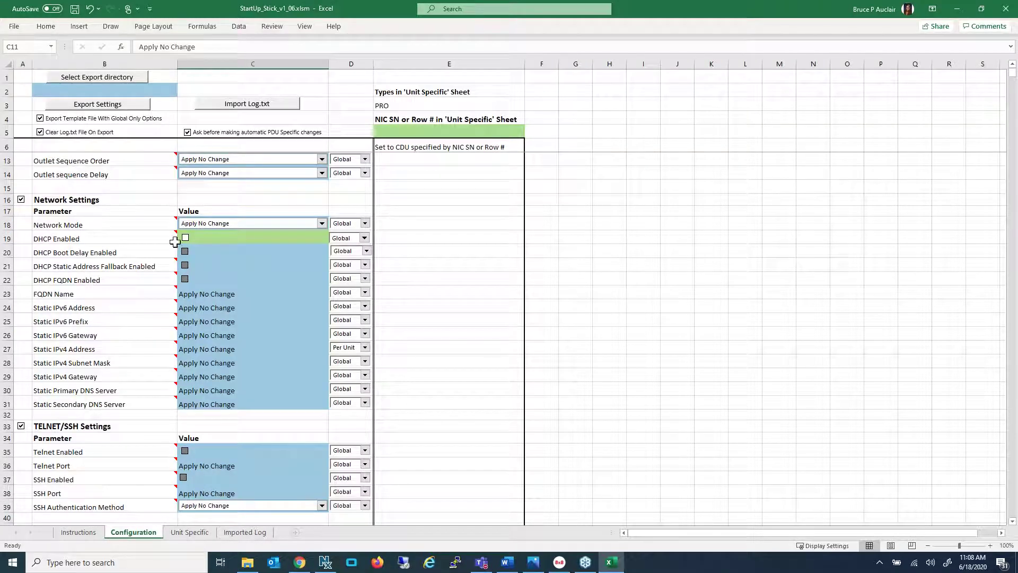
pyautogui.scroll(-2, 203, 388)
pyautogui.scroll(-4, 197, 382)
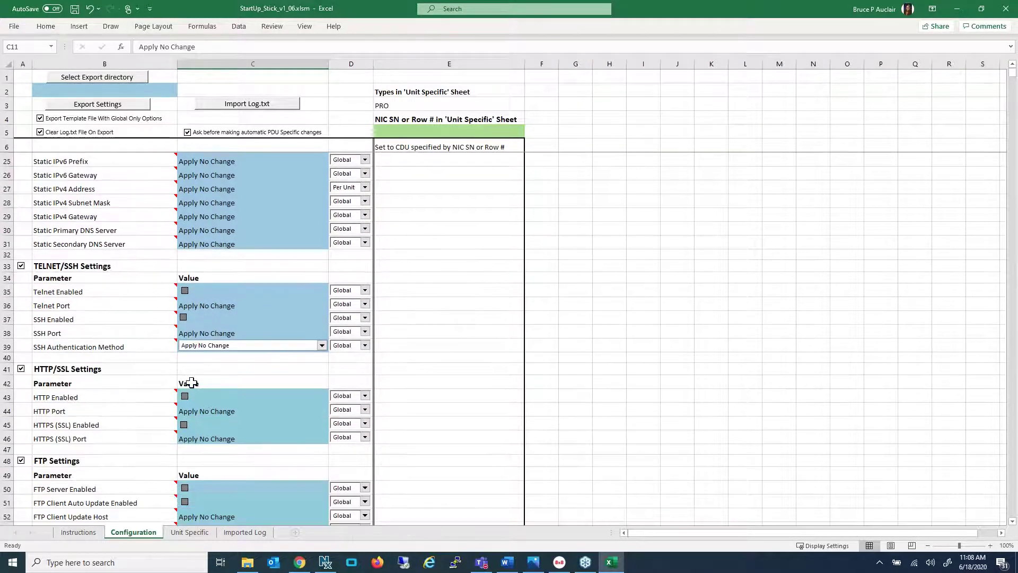
pyautogui.scroll(4, 196, 371)
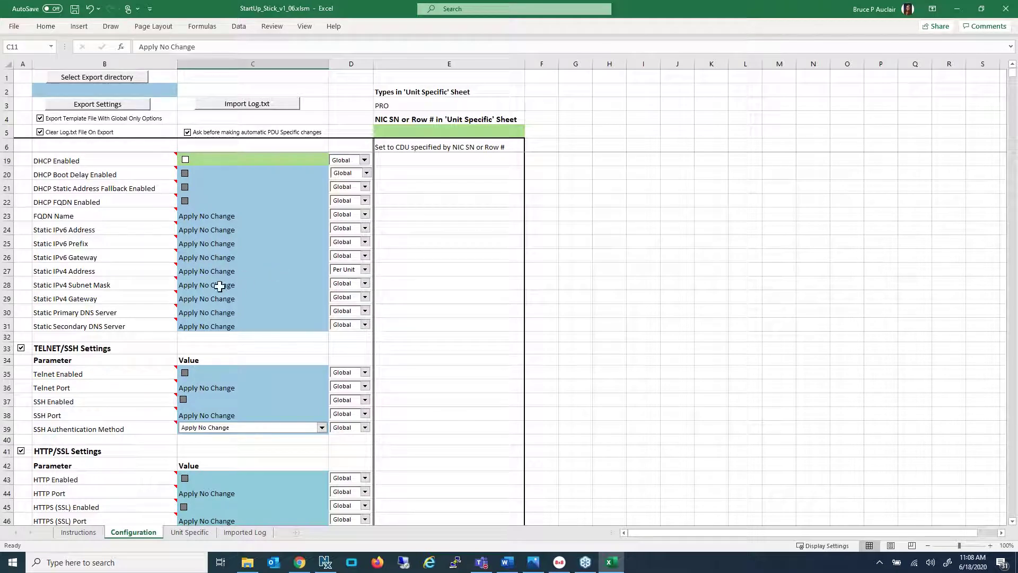
pyautogui.moveTo(203, 286)
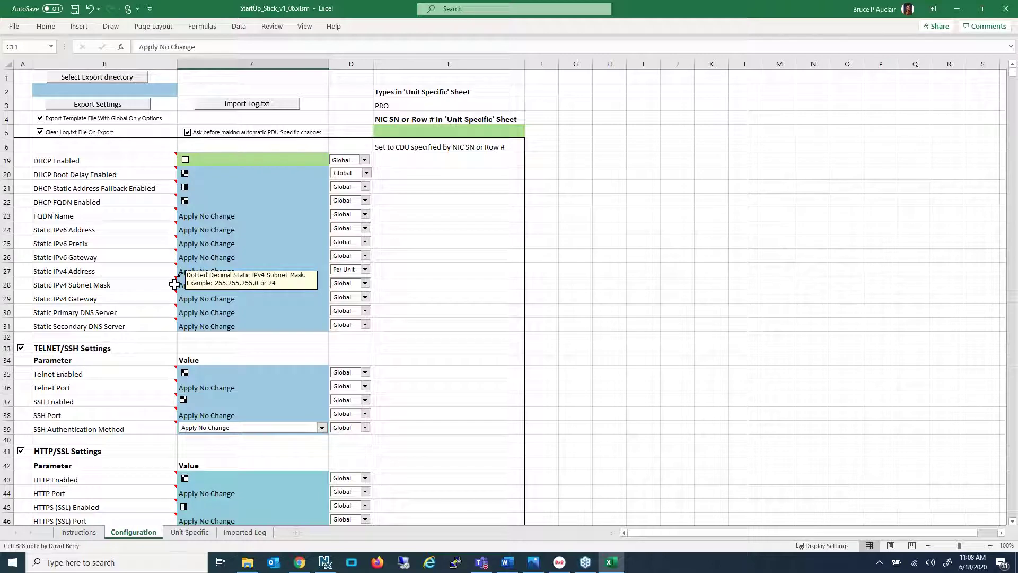
pyautogui.scroll(2, 282, 284)
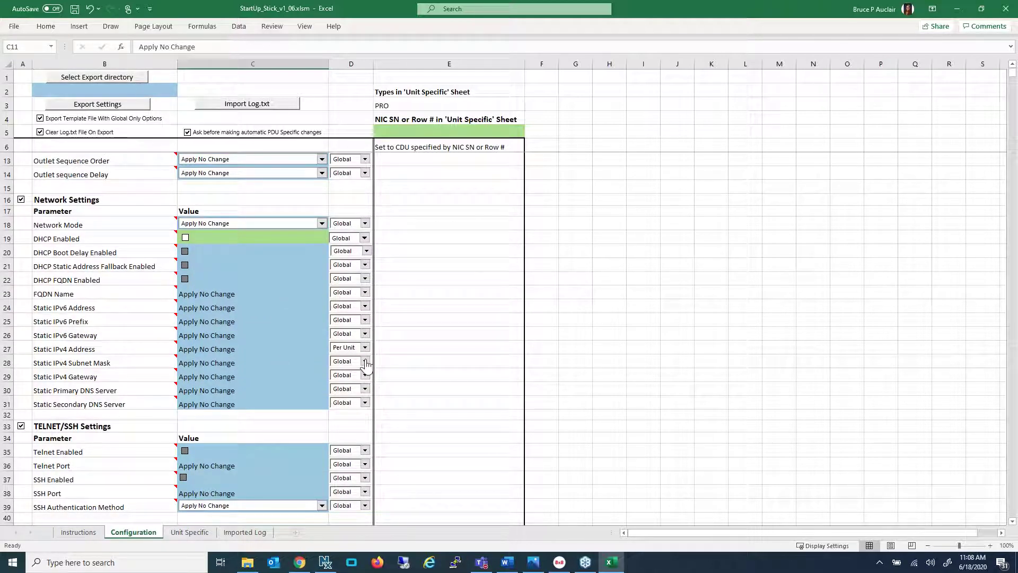
pyautogui.click(347, 363)
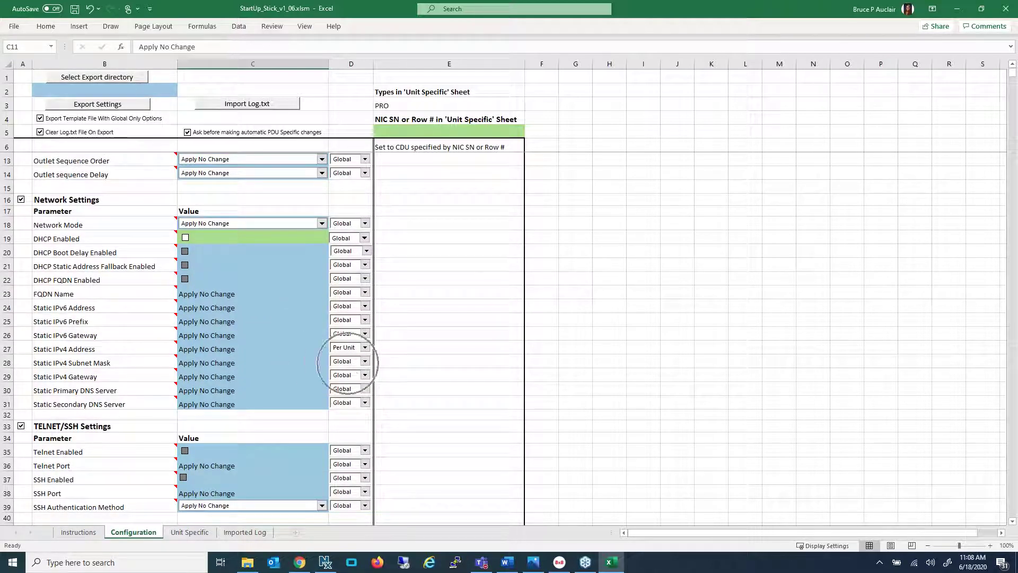
pyautogui.click(224, 363)
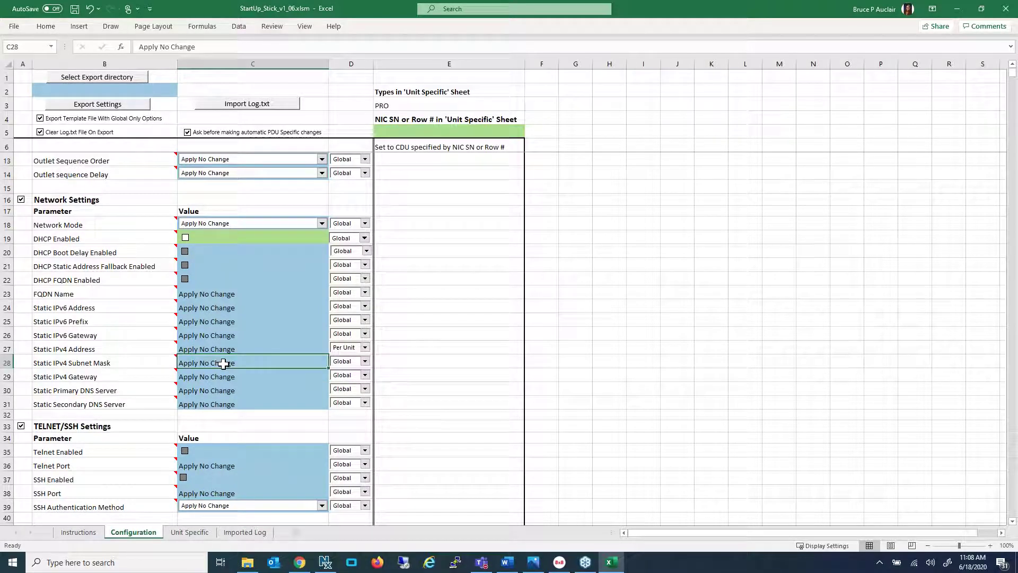
pyautogui.write('255.255.0.0')
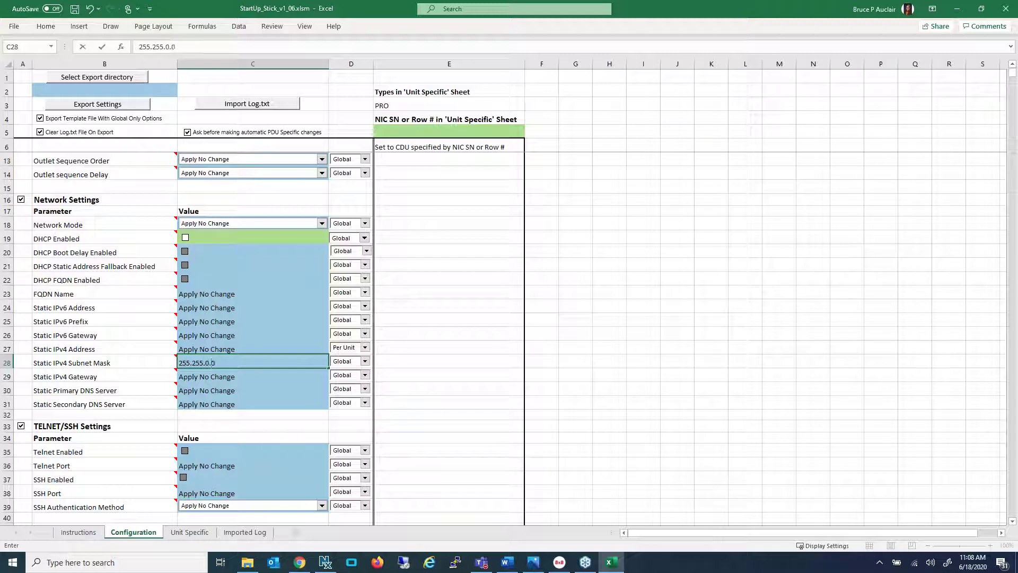
pyautogui.press('Return')
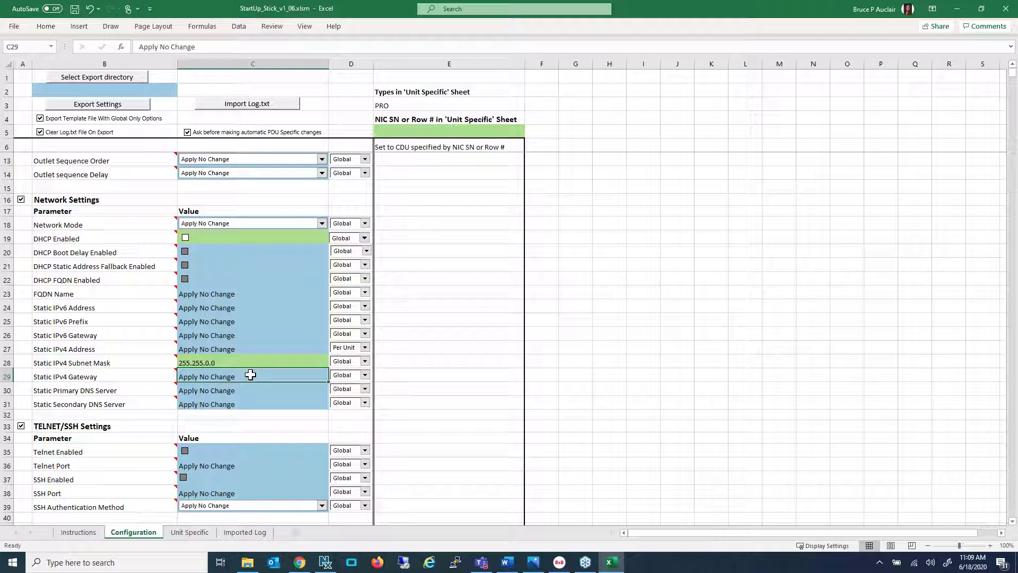
# Set gateway 10.1.1.1, primary DNS 10.1.5.133 and secondary DNS 205.251.196.133
pyautogui.write('10.1.1.1')
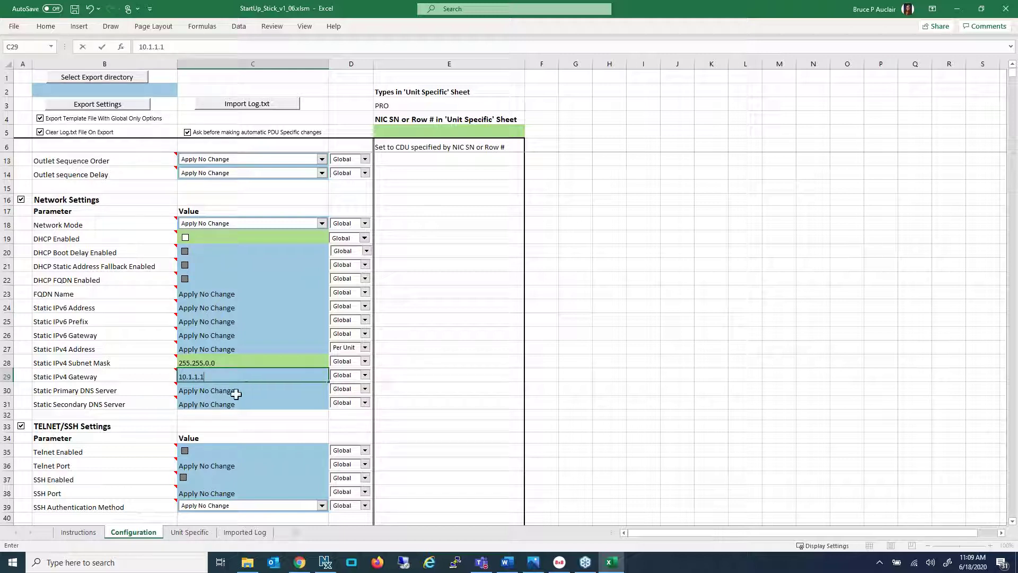
pyautogui.click(234, 393)
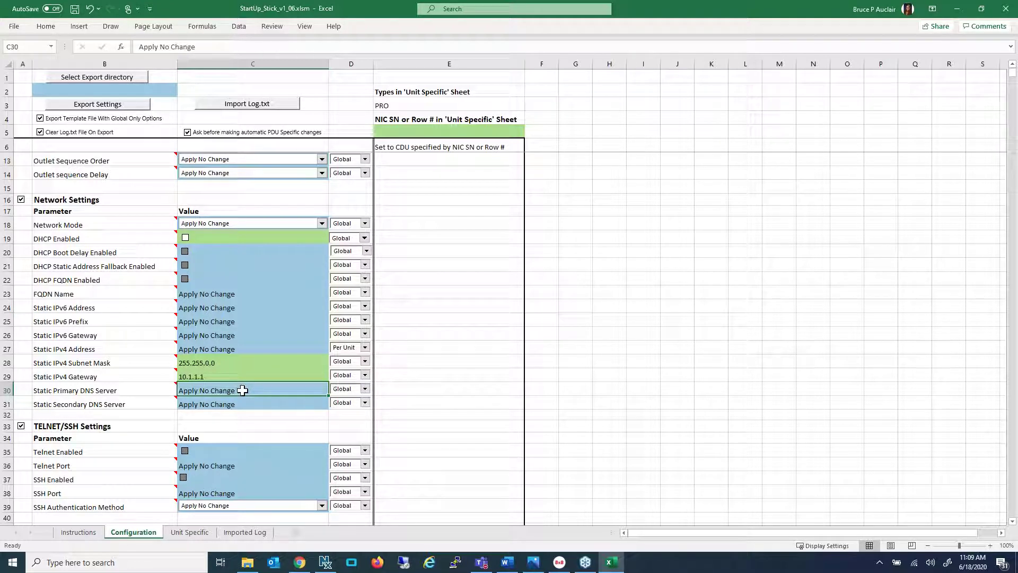
pyautogui.write('10')
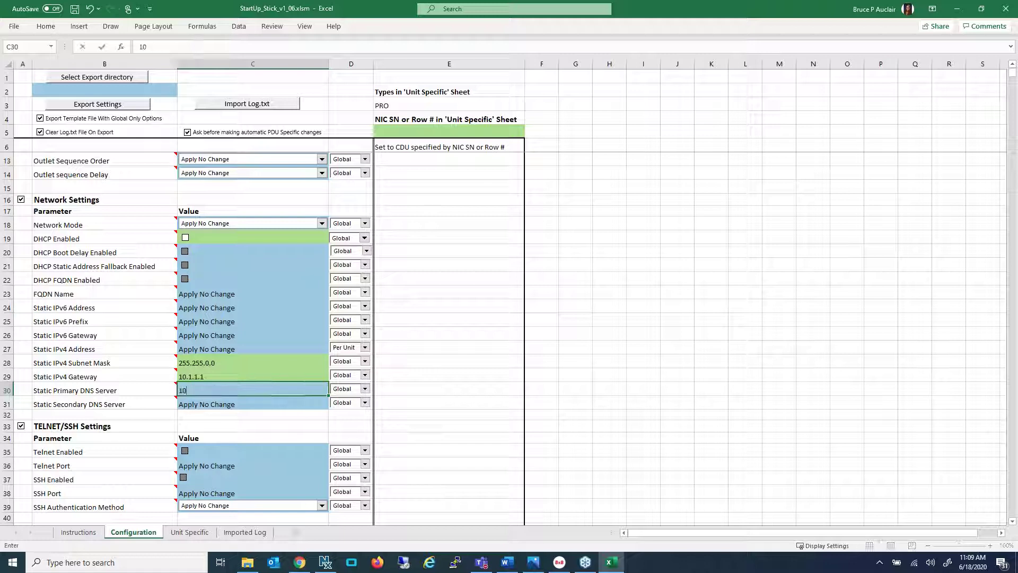
pyautogui.write('.1.5.133')
pyautogui.click(228, 407)
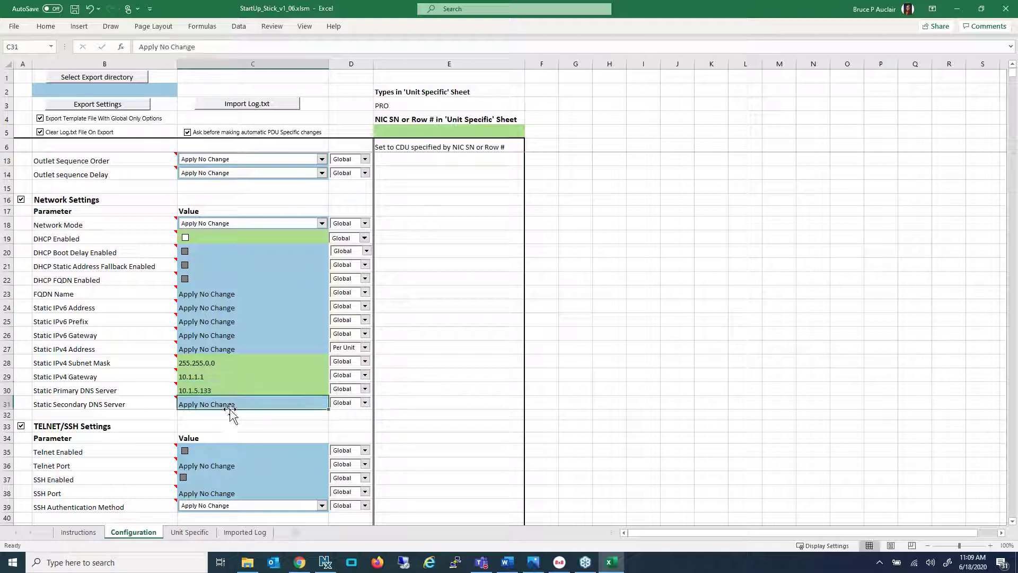
pyautogui.write('205.251')
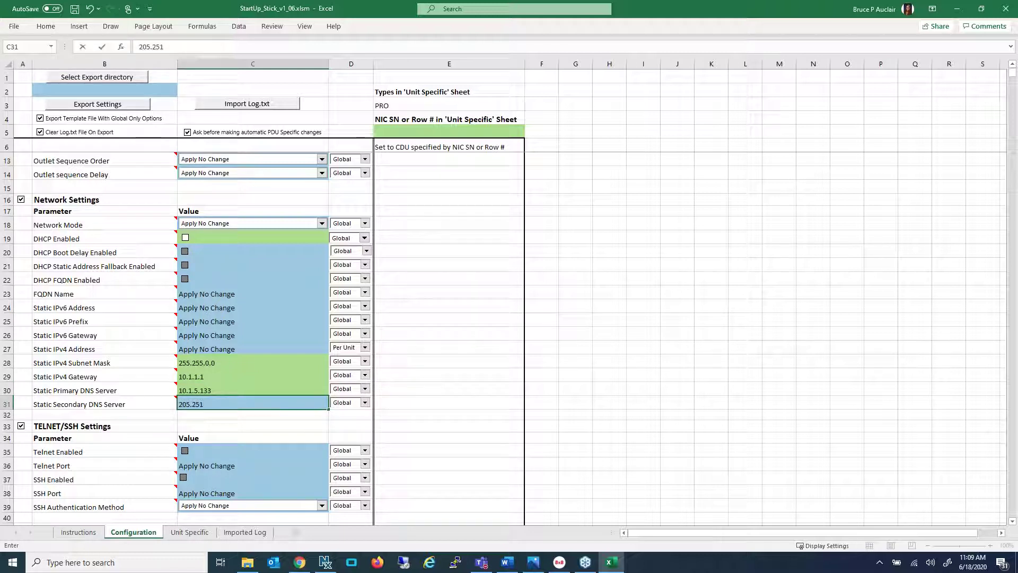
pyautogui.write('.196.133')
pyautogui.click(263, 418)
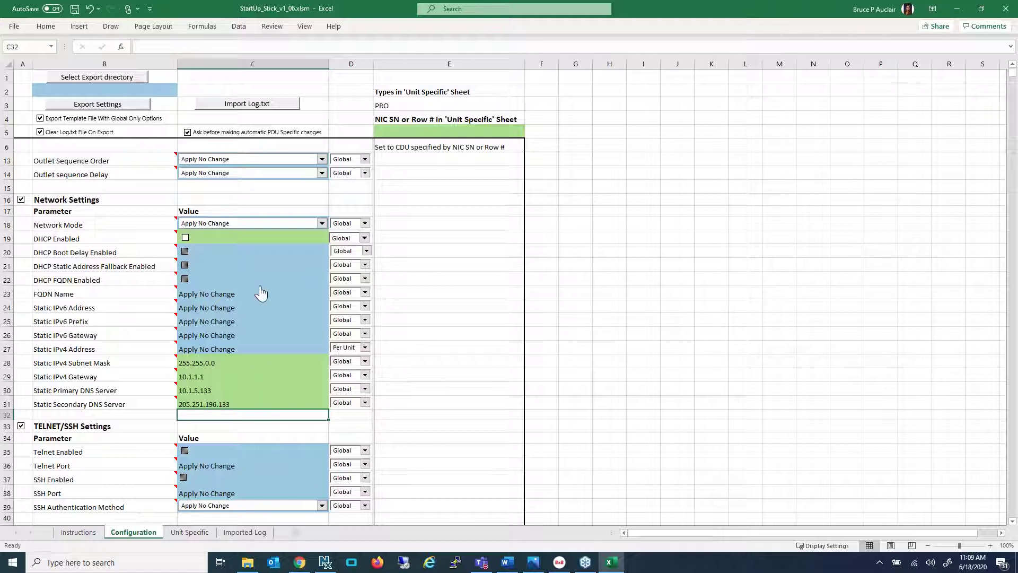
# Tick HTTP Enabled in C43, then scroll through the SMTP and SNMP settings, leaving them unchanged
pyautogui.scroll(-2, 261, 294)
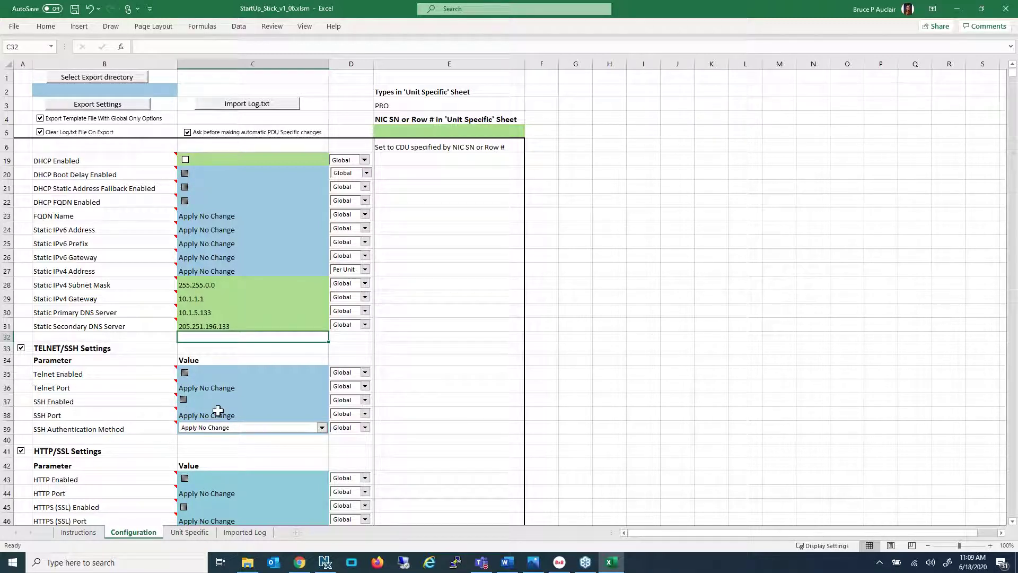
pyautogui.scroll(-2, 231, 431)
pyautogui.scroll(-2, 231, 431)
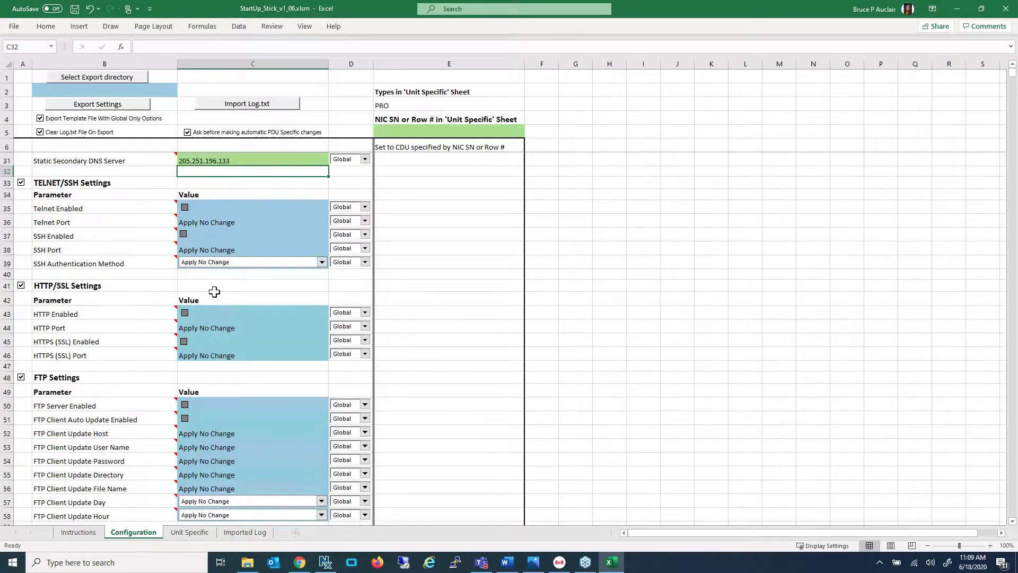
pyautogui.click(185, 314)
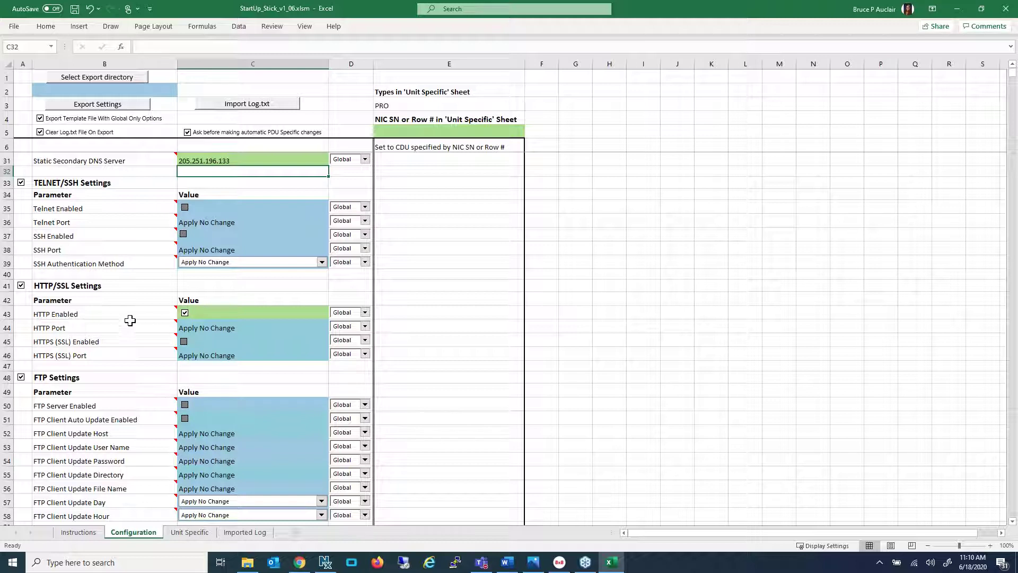
pyautogui.scroll(-2, 130, 329)
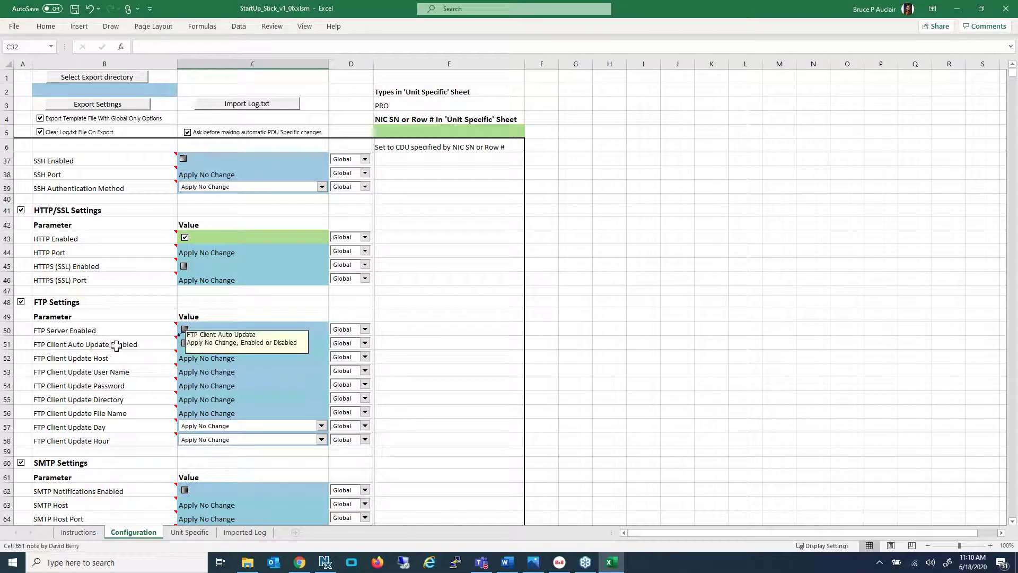
pyautogui.moveTo(139, 365)
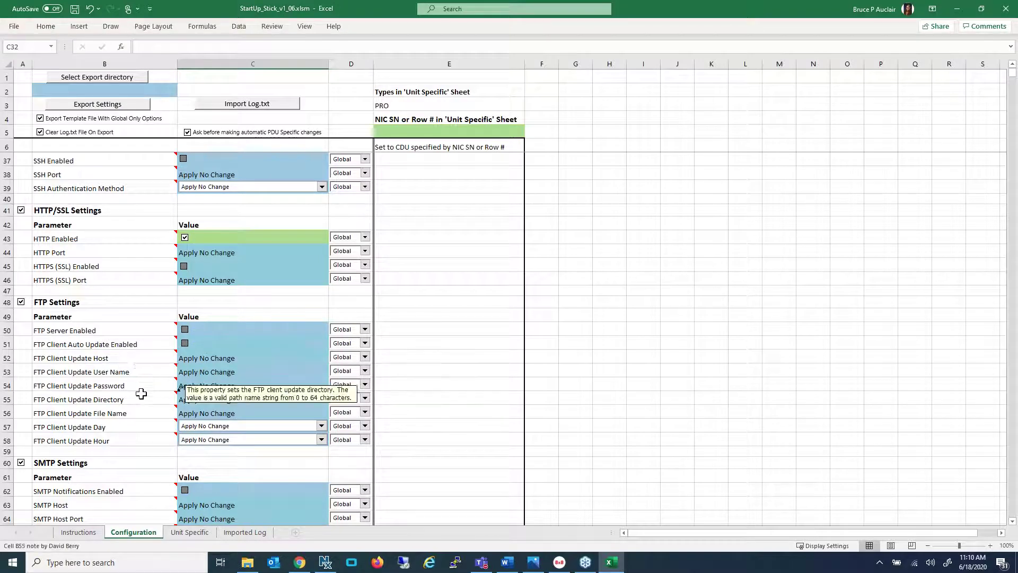
pyautogui.scroll(-2, 142, 402)
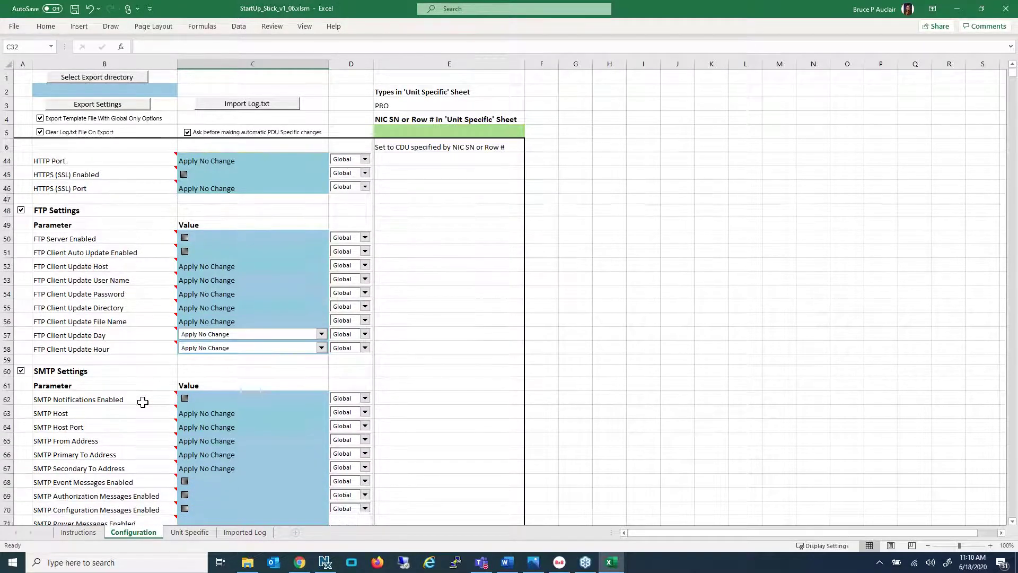
pyautogui.scroll(-4, 142, 401)
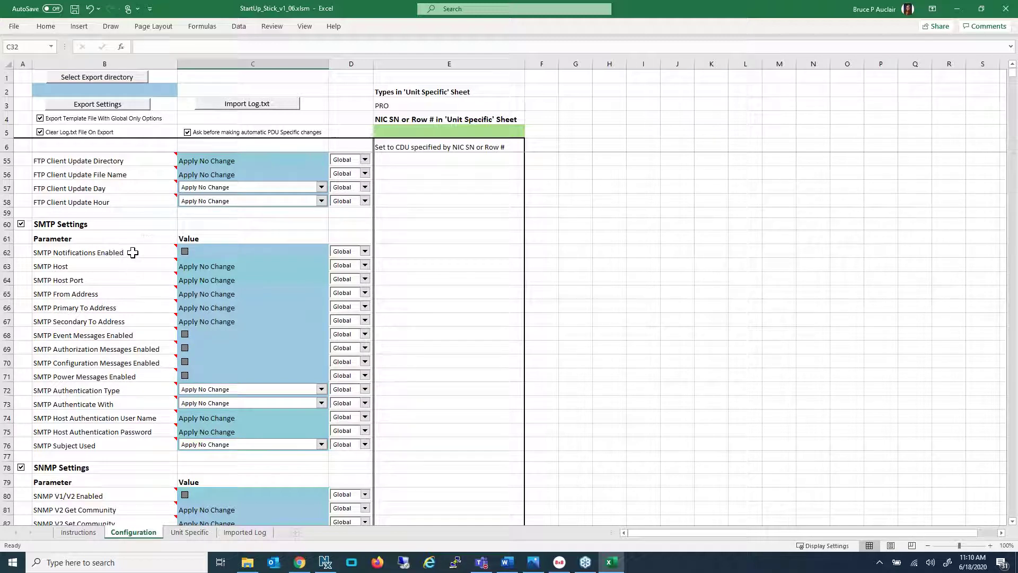
pyautogui.moveTo(139, 268)
pyautogui.scroll(-2, 142, 395)
pyautogui.moveTo(171, 416)
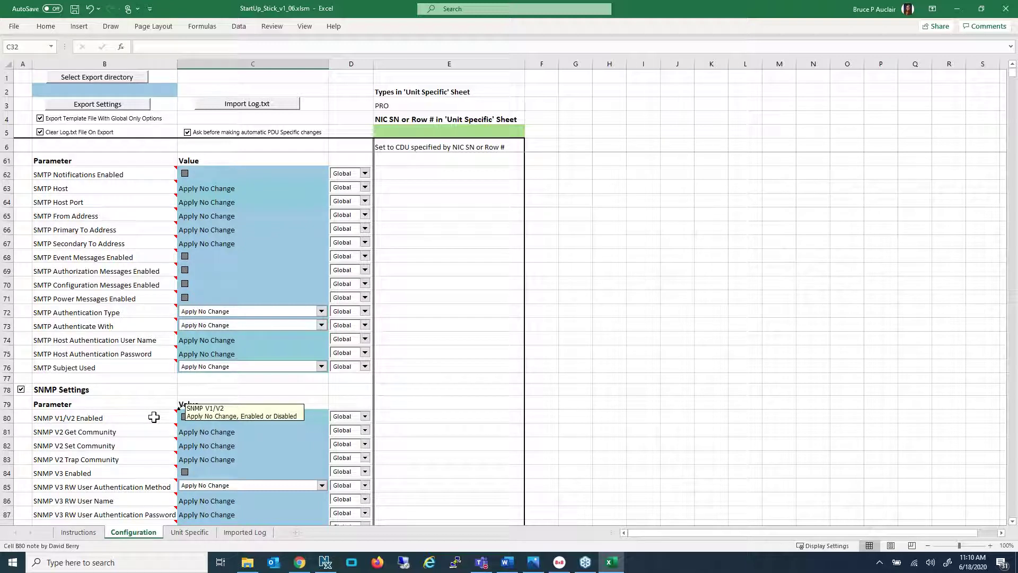
# Enable SNMP V1/V2 with V2 Get Community public and Set Community private
pyautogui.click(185, 417)
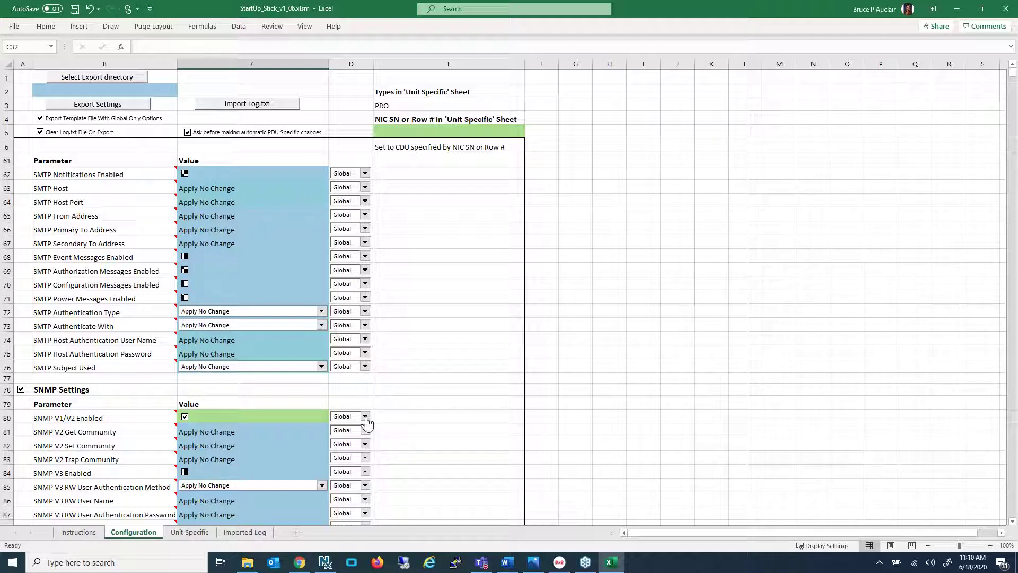
pyautogui.click(212, 433)
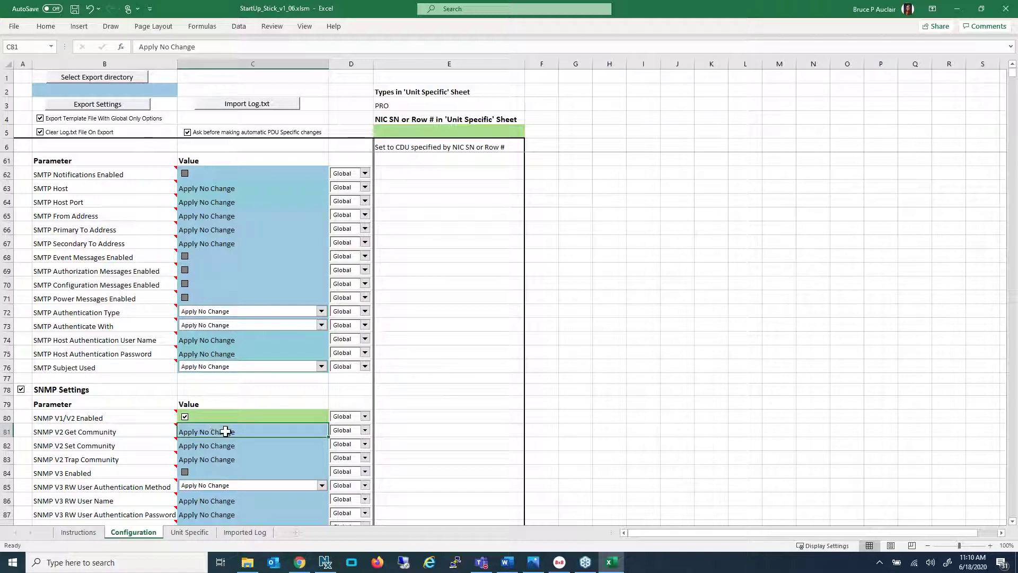
pyautogui.click(352, 436)
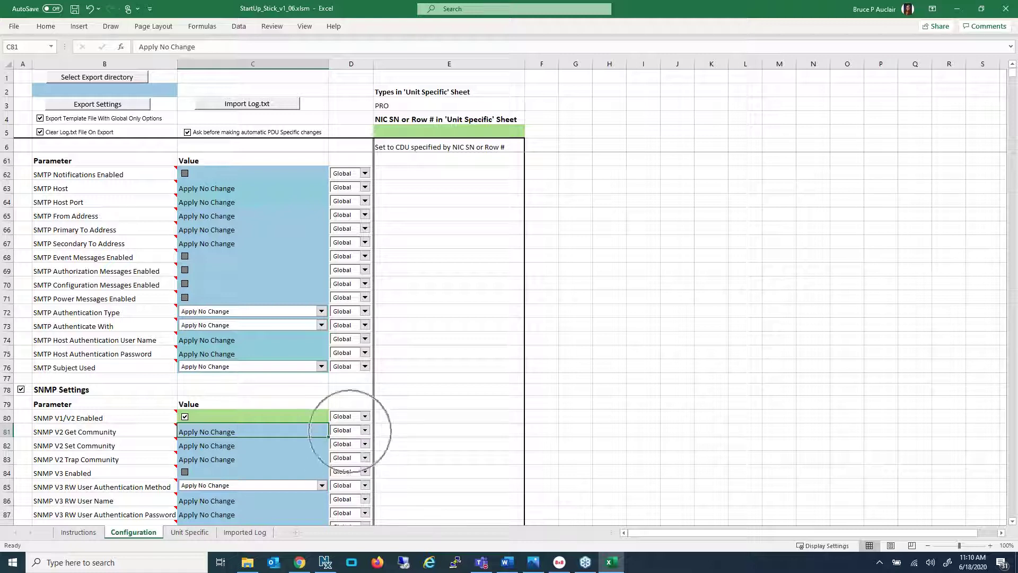
pyautogui.click(241, 432)
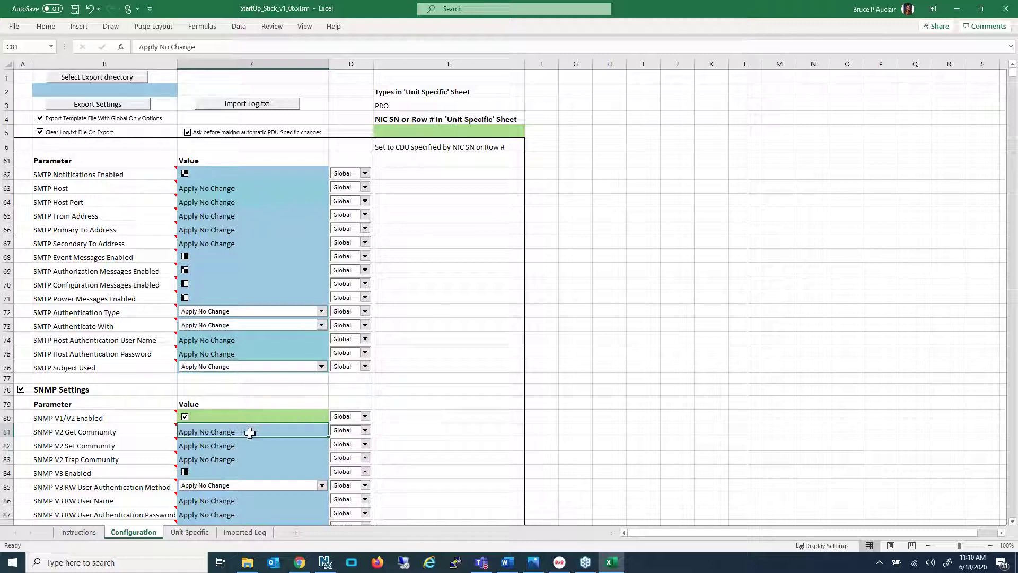
pyautogui.write('p')
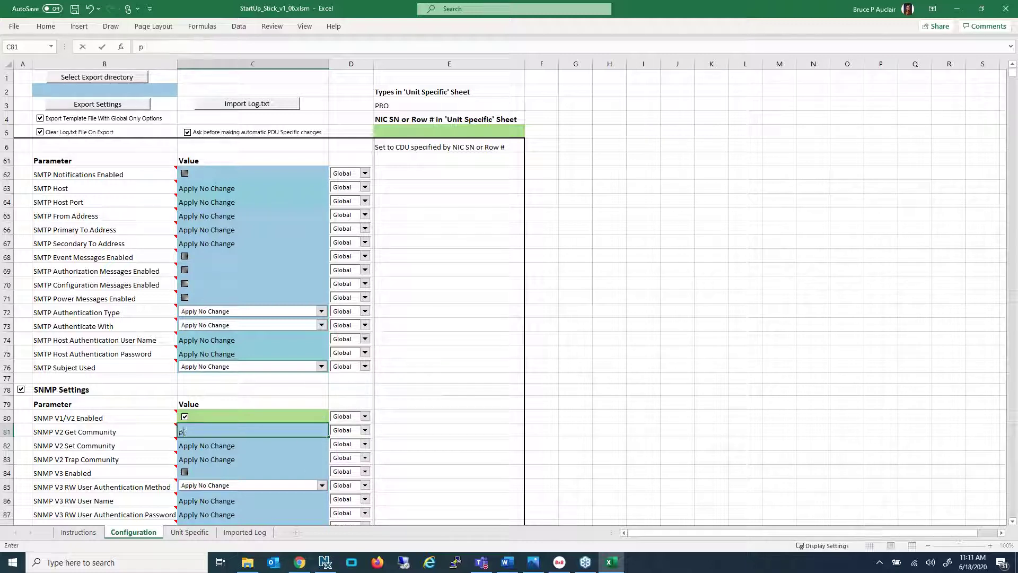
pyautogui.write('p')
pyautogui.press('Return')
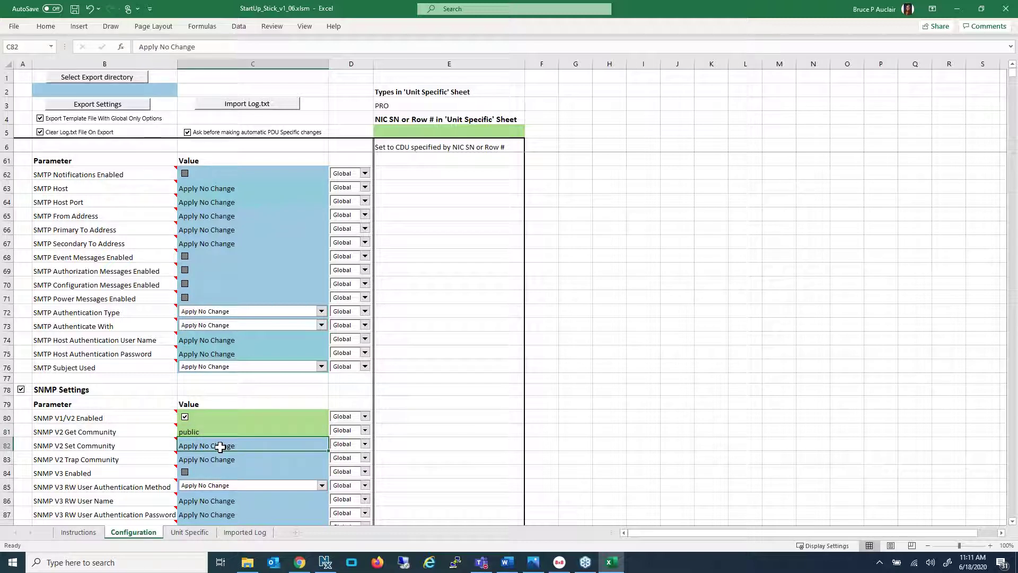
pyautogui.write('private')
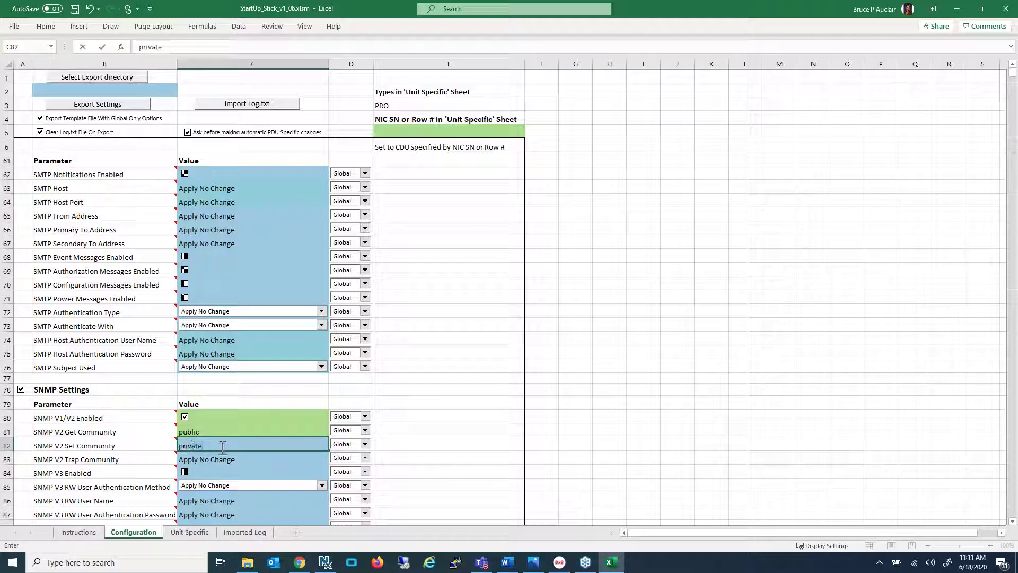
pyautogui.click(257, 458)
pyautogui.scroll(-2, 252, 432)
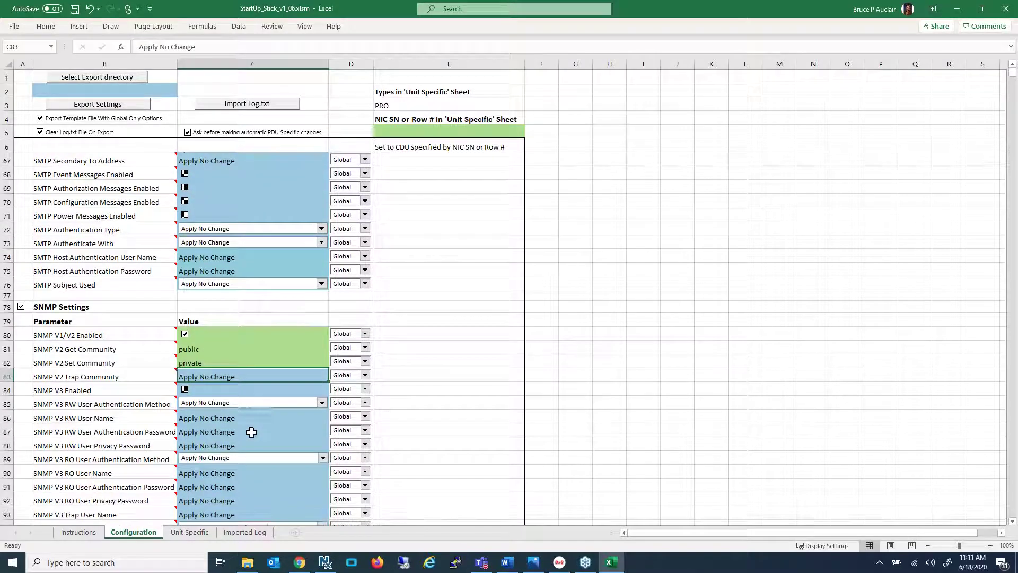
pyautogui.scroll(-2, 251, 432)
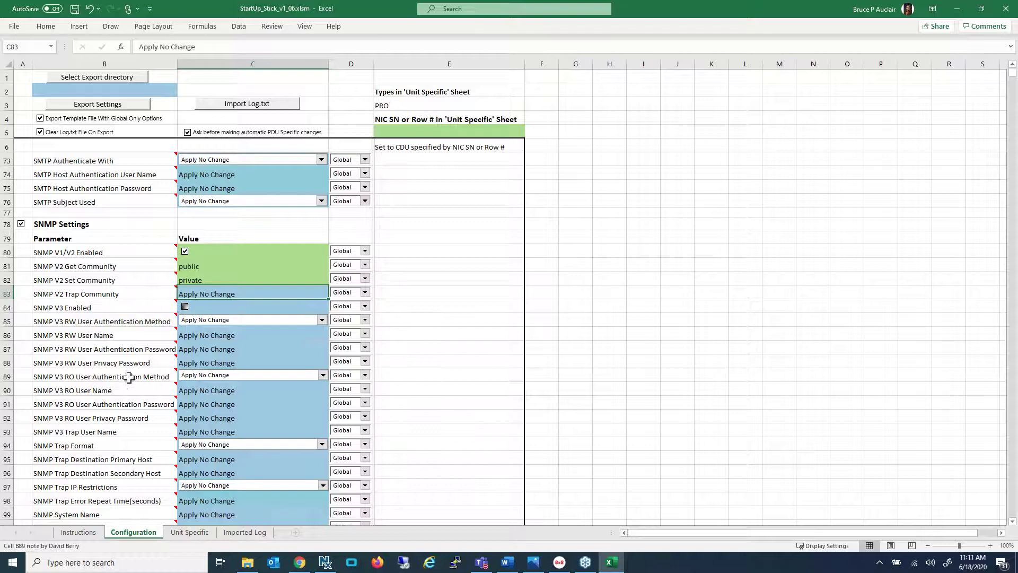
pyautogui.moveTo(130, 389)
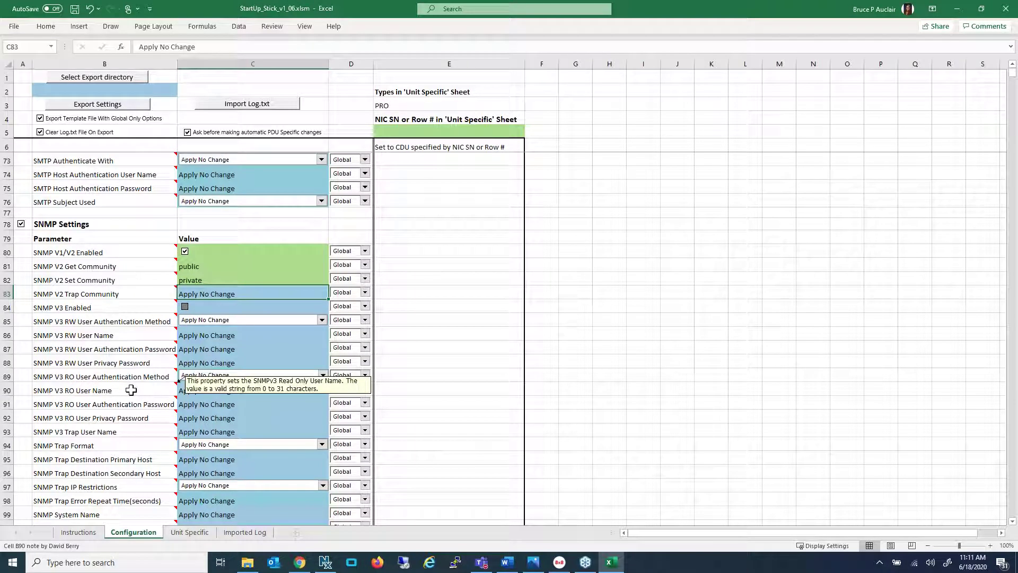
pyautogui.scroll(-2, 130, 390)
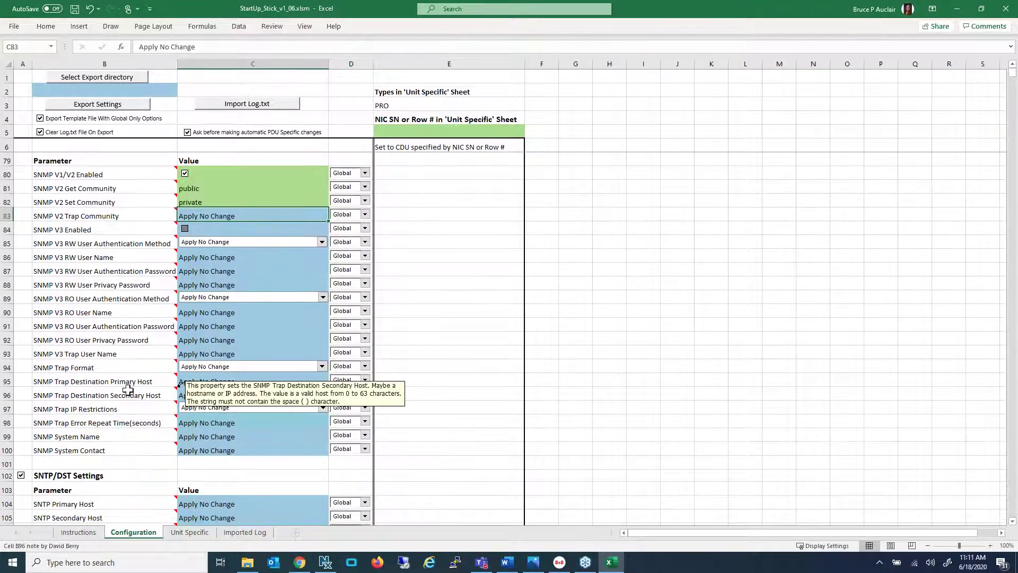
pyautogui.scroll(-4, 128, 391)
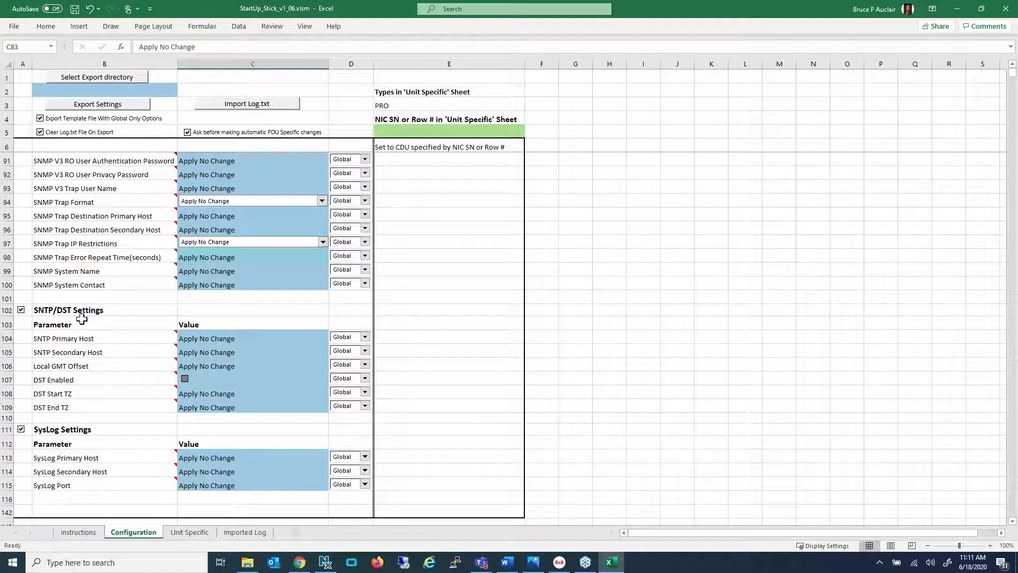
pyautogui.moveTo(123, 407)
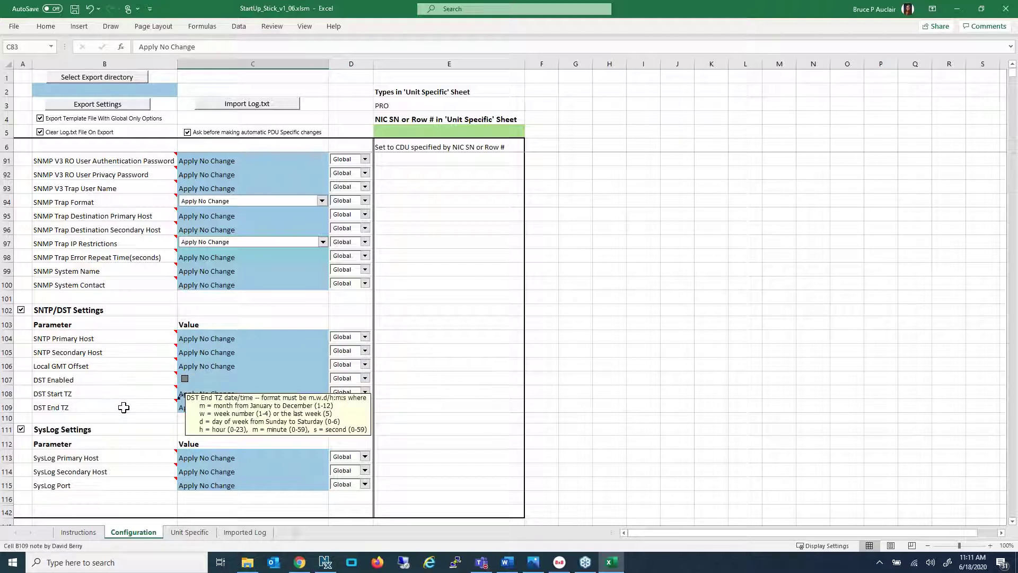
pyautogui.scroll(-2, 61, 352)
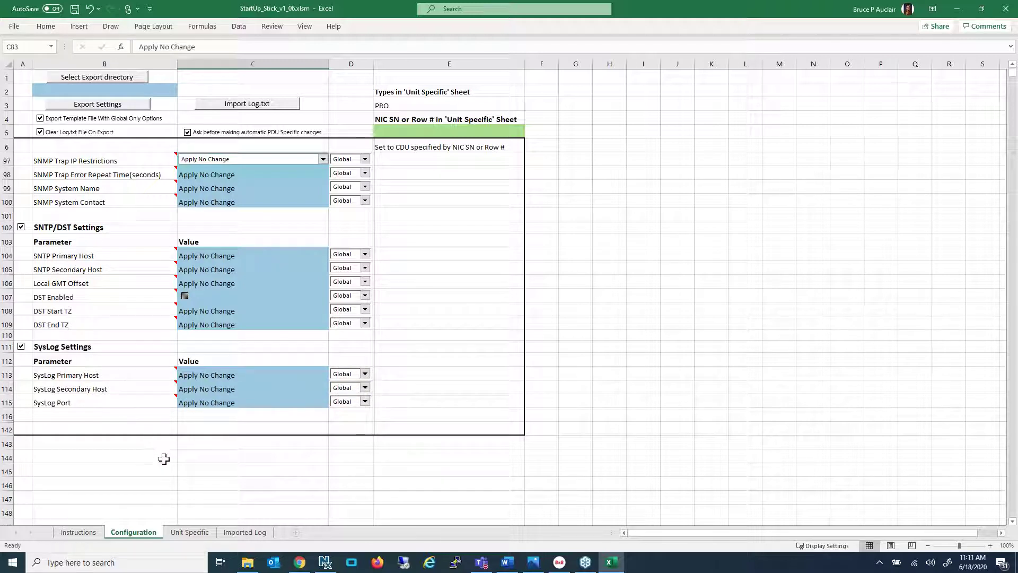
pyautogui.click(191, 532)
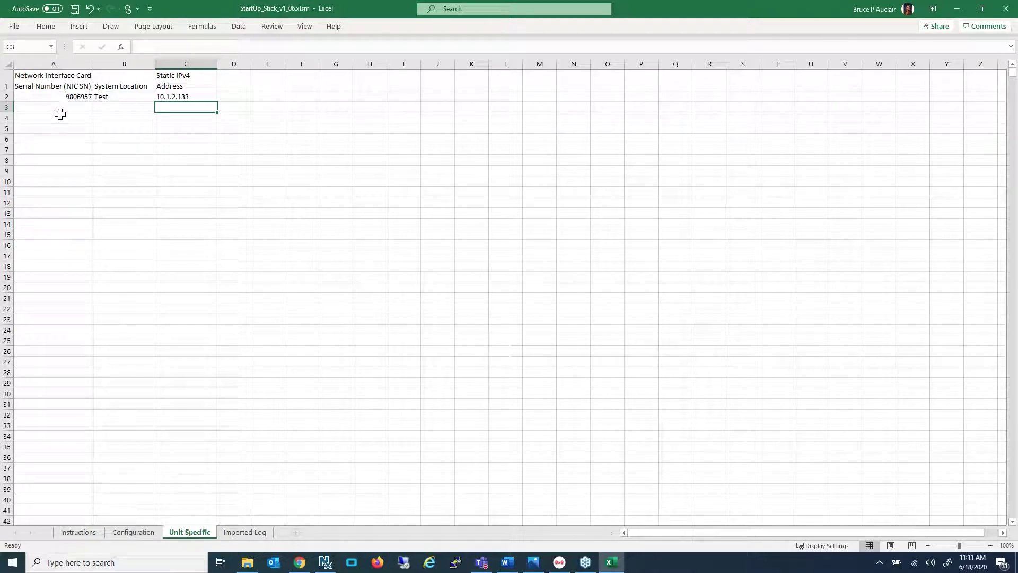
# On the Configuration sheet, set USB Drive (D:) as export directory, export settings, and acknowledge Export Complete
pyautogui.click(134, 532)
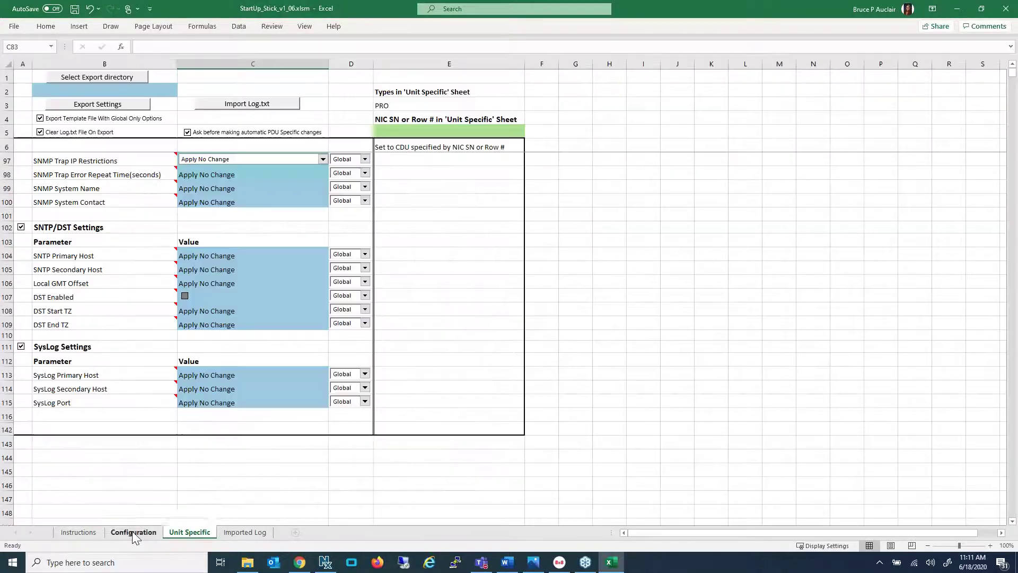
pyautogui.scroll(18, 138, 163)
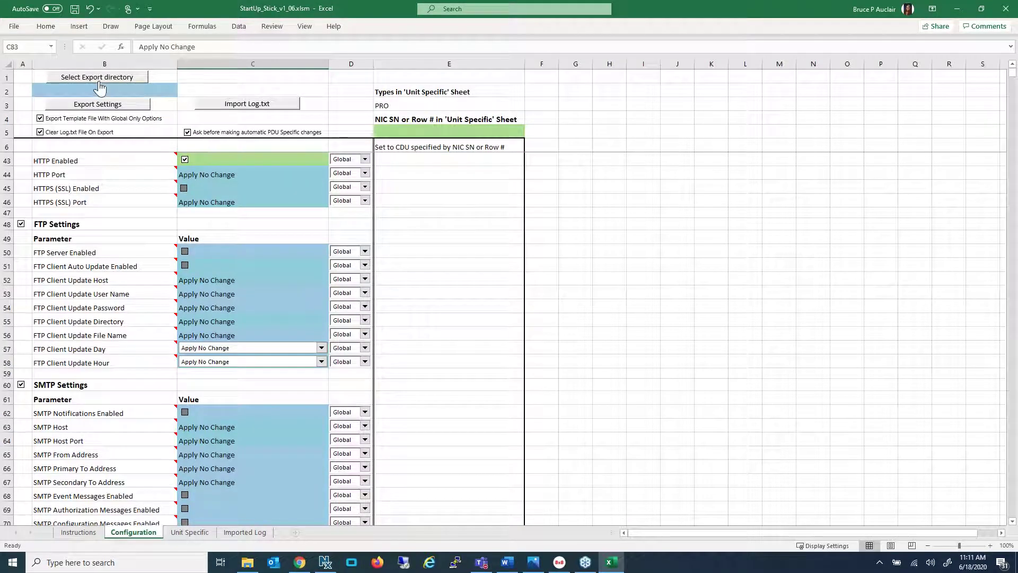
pyautogui.click(96, 79)
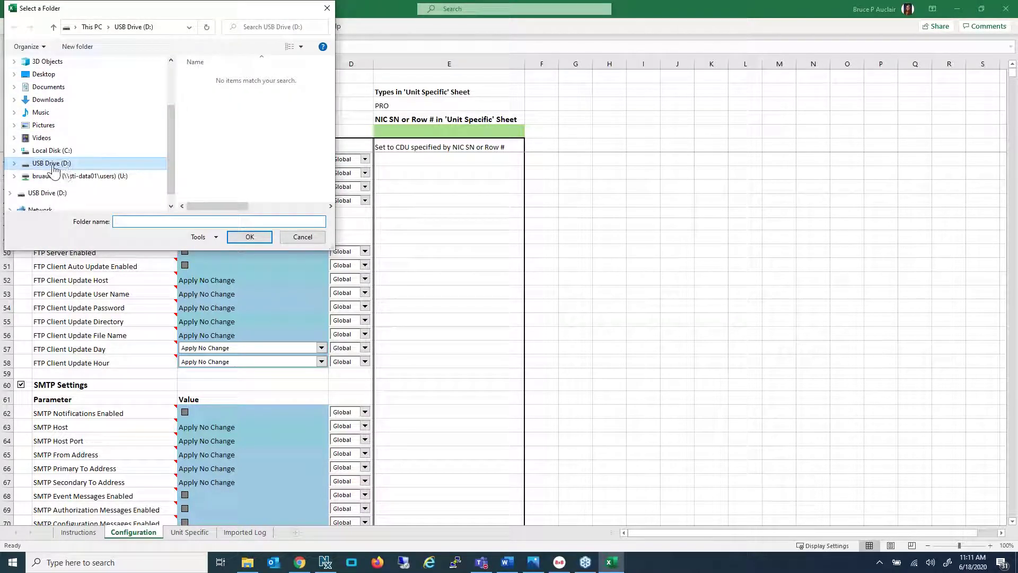
pyautogui.click(53, 165)
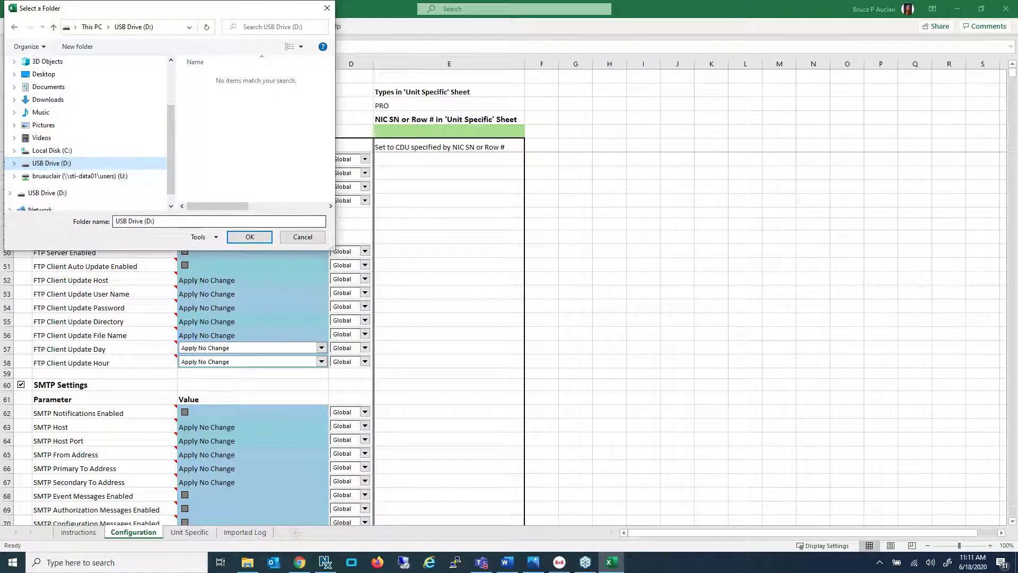
pyautogui.click(248, 238)
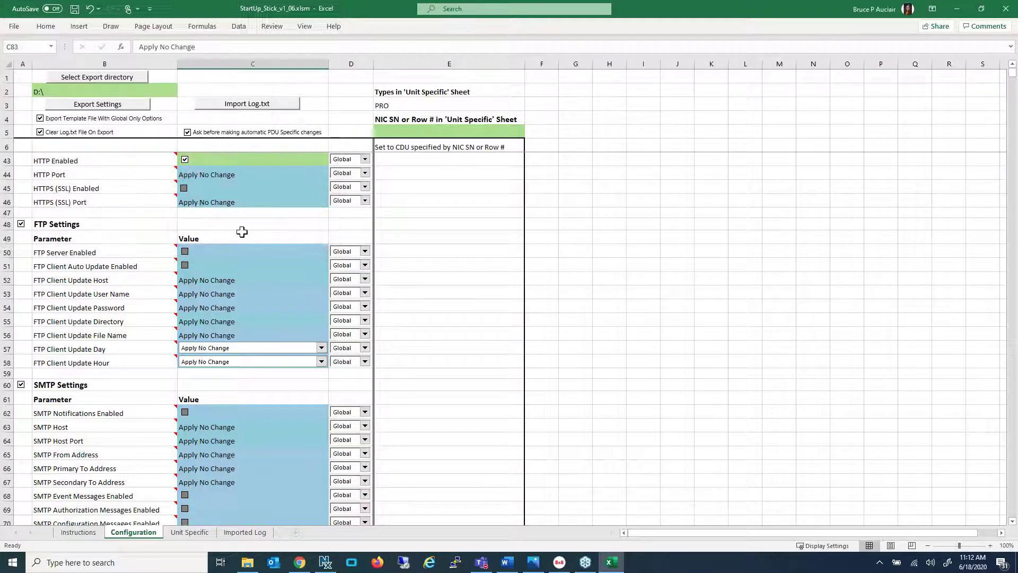
pyautogui.click(93, 106)
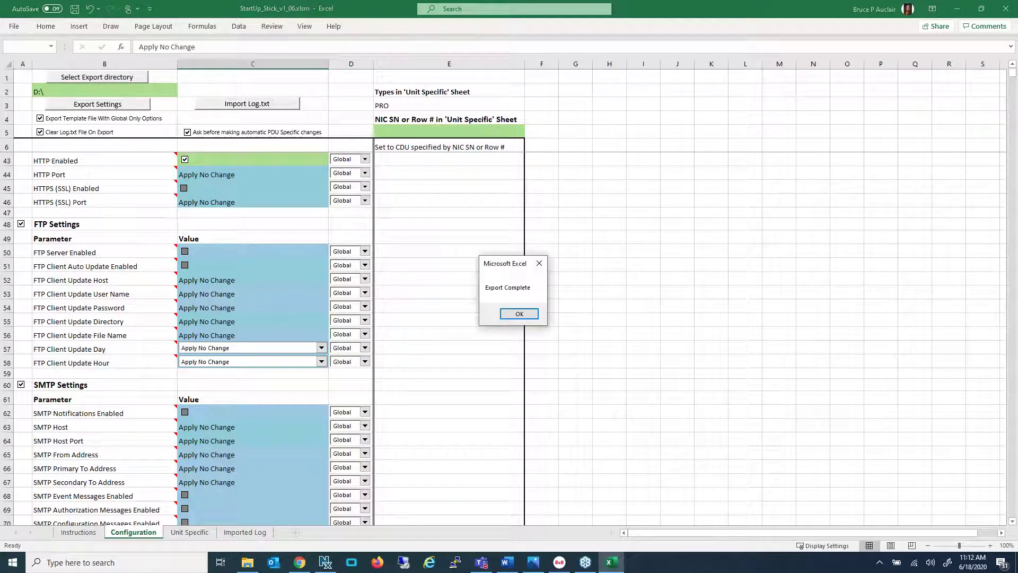
pyautogui.click(520, 314)
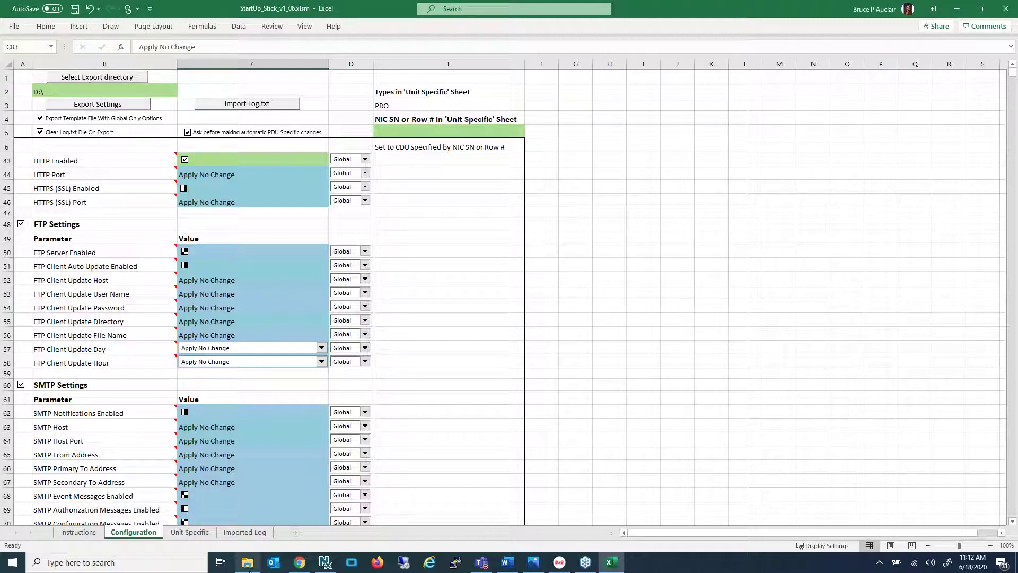
# Open 9806957.ini from the USB Drive (D:) window to read its settings
pyautogui.click(248, 563)
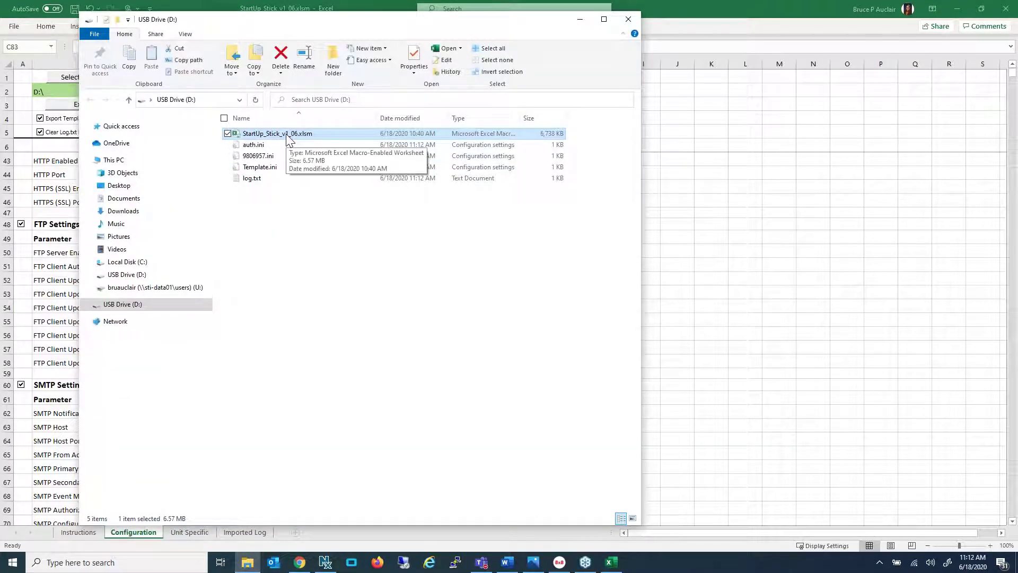
pyautogui.click(254, 158)
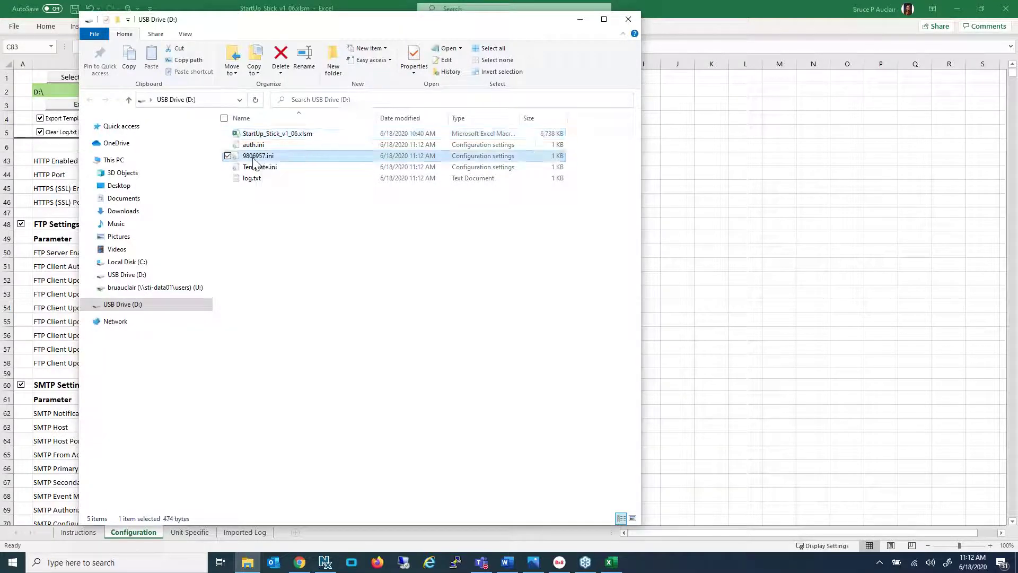
pyautogui.doubleClick(253, 159)
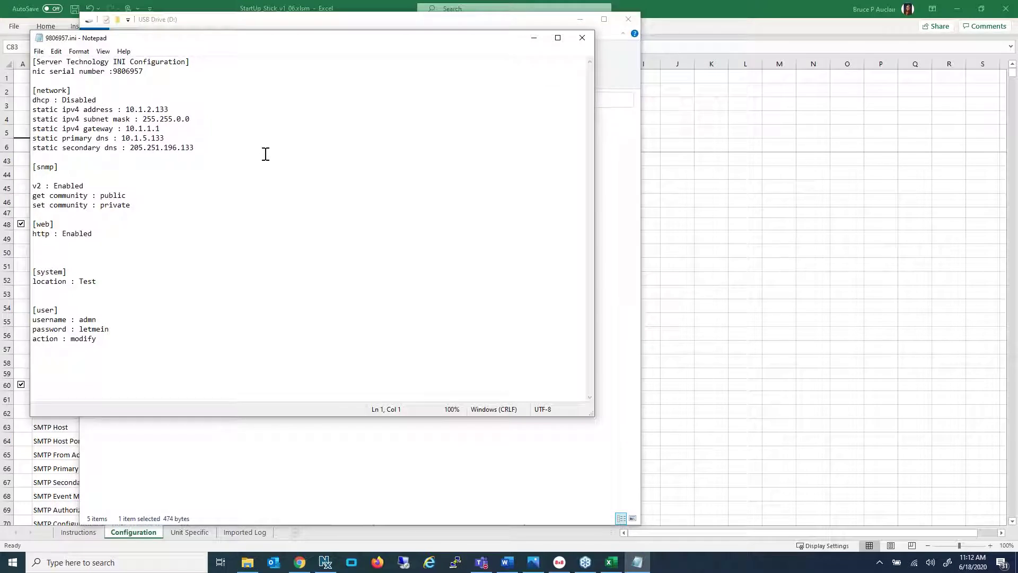
pyautogui.doubleClick(87, 100)
pyautogui.click(97, 101)
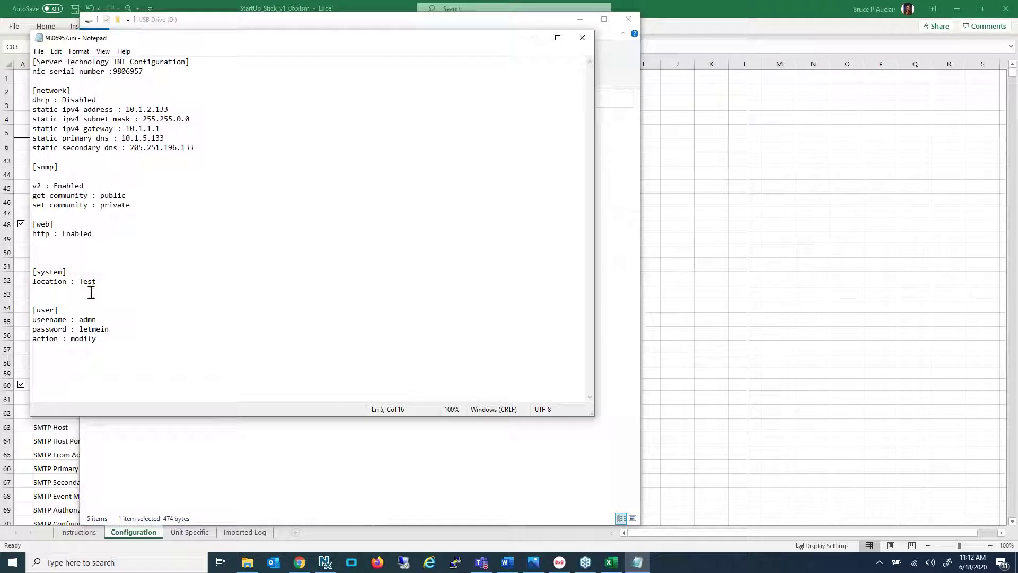
pyautogui.press('ctrl')
# Close the settings file, the USB drive window and the StartUp Stick workbook without saving
pyautogui.click(582, 37)
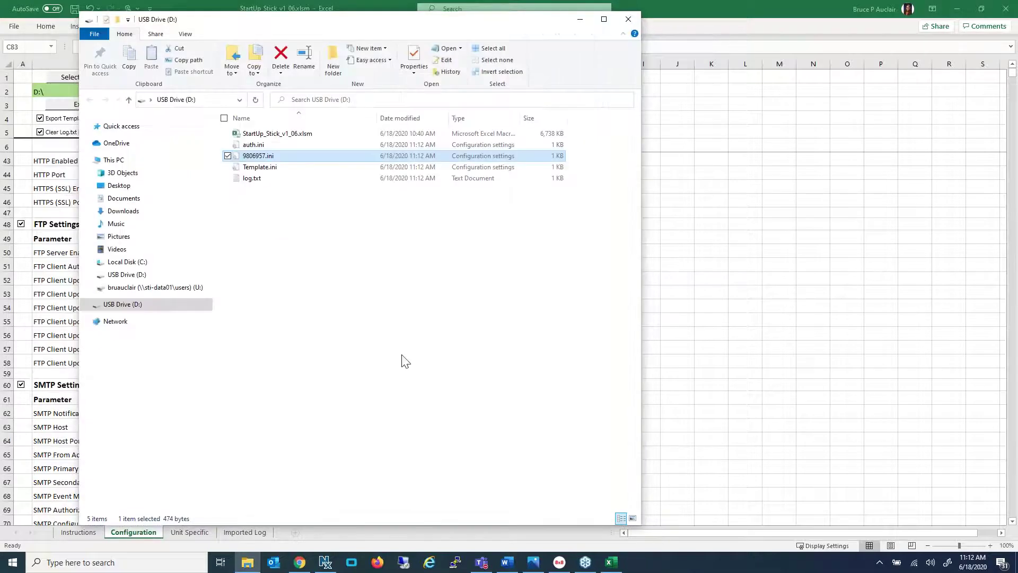
pyautogui.click(627, 19)
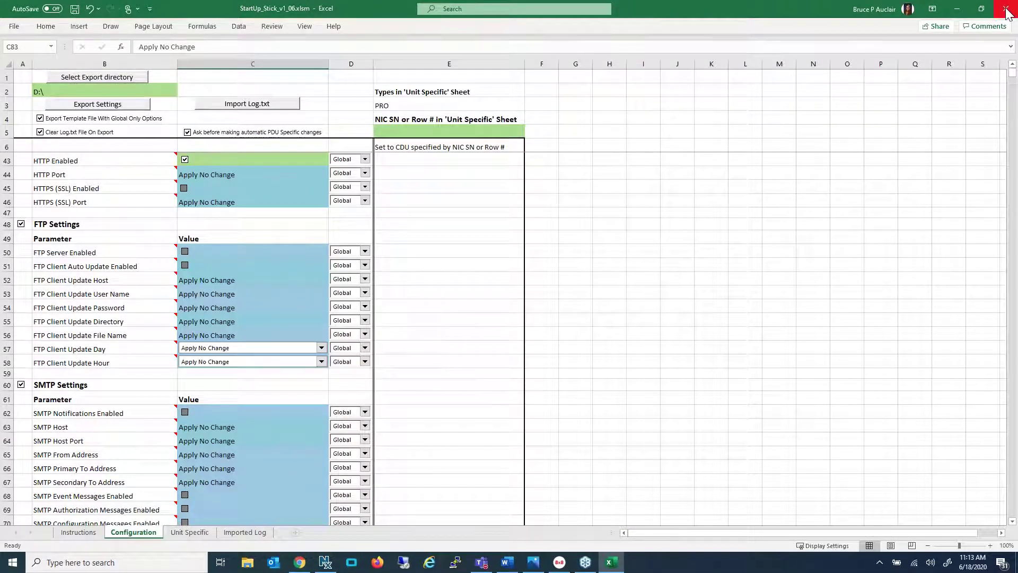
pyautogui.click(1006, 9)
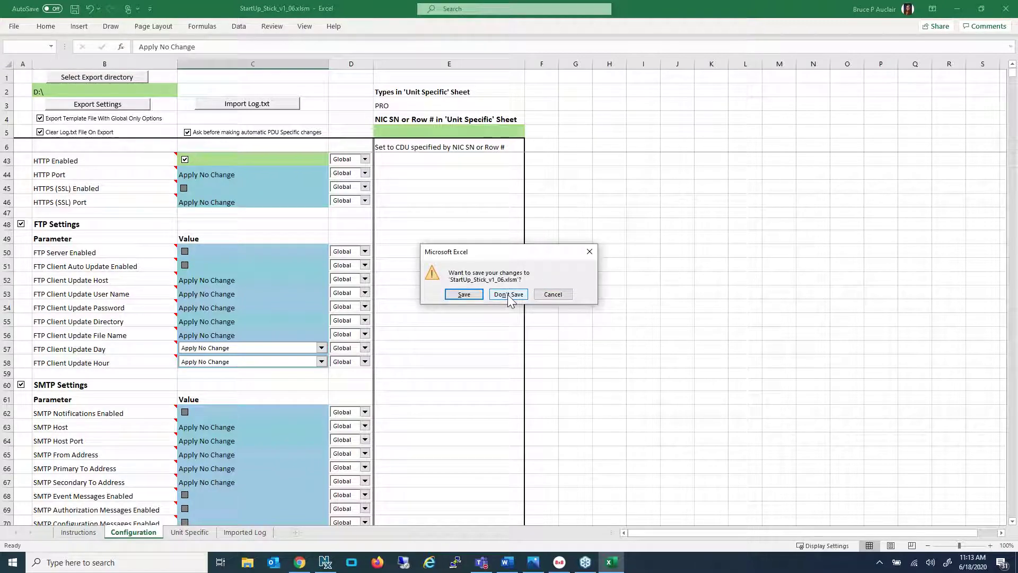
pyautogui.click(508, 294)
# Safely eject the StartUp Stick USB drive from the notification area
pyautogui.click(879, 563)
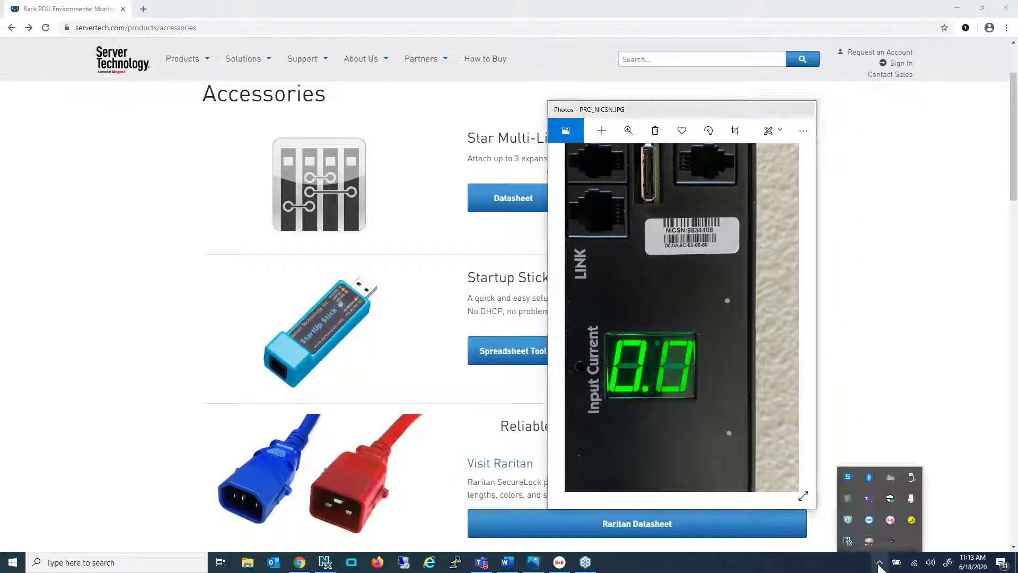
pyautogui.click(911, 478)
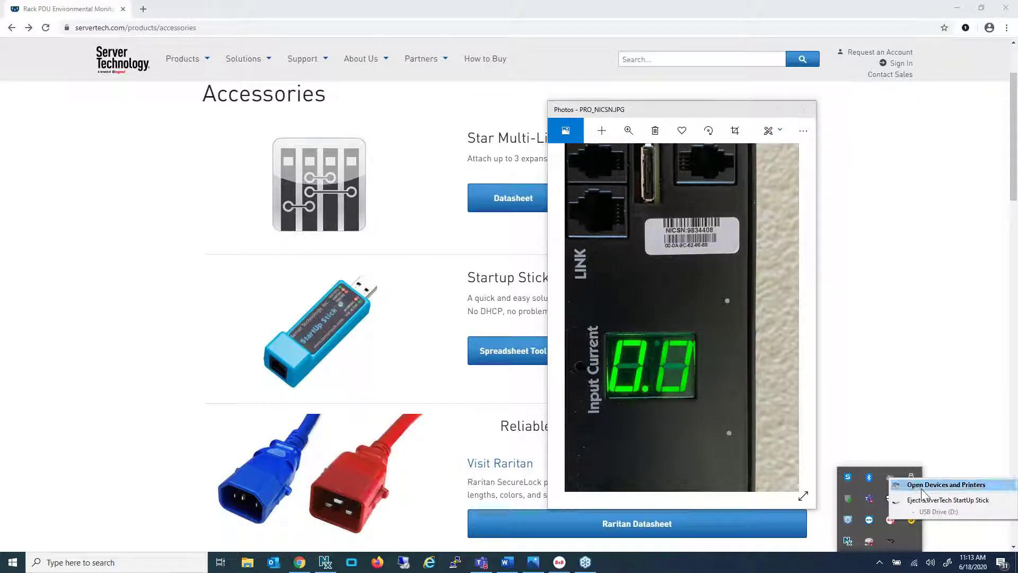
pyautogui.click(925, 499)
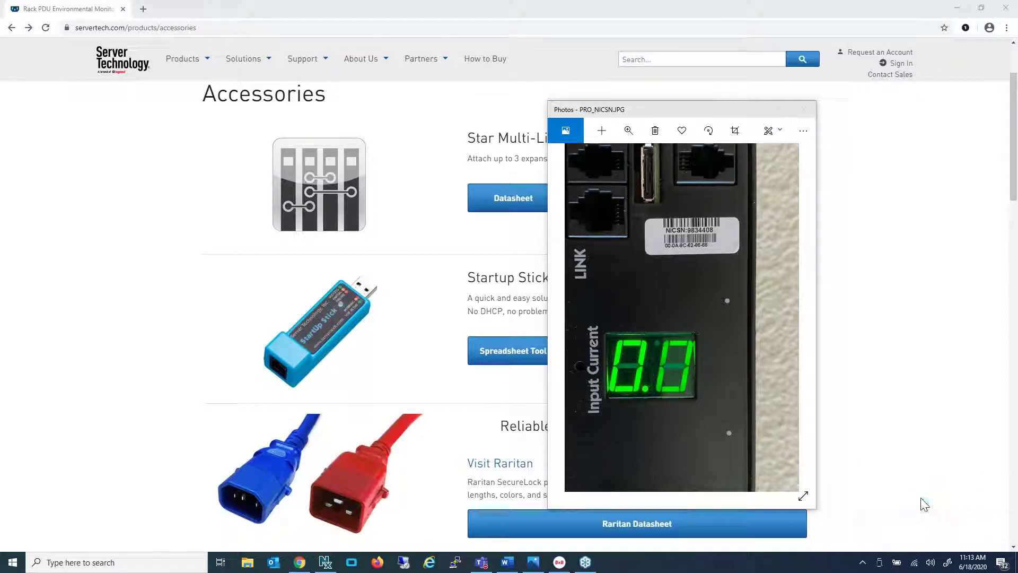
# Zoom out the PDU photo and switch between IMG_0399.JPG and PRO_NICSN.JPG, ending on PRO_NICSN.JPG
pyautogui.doubleClick(711, 307)
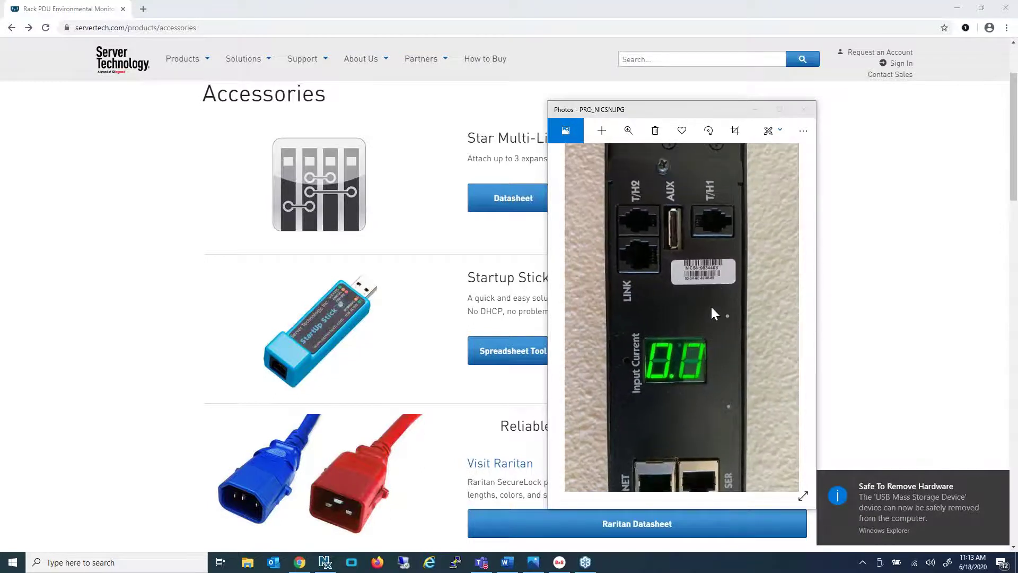
pyautogui.scroll(1, 711, 306)
pyautogui.press('Right')
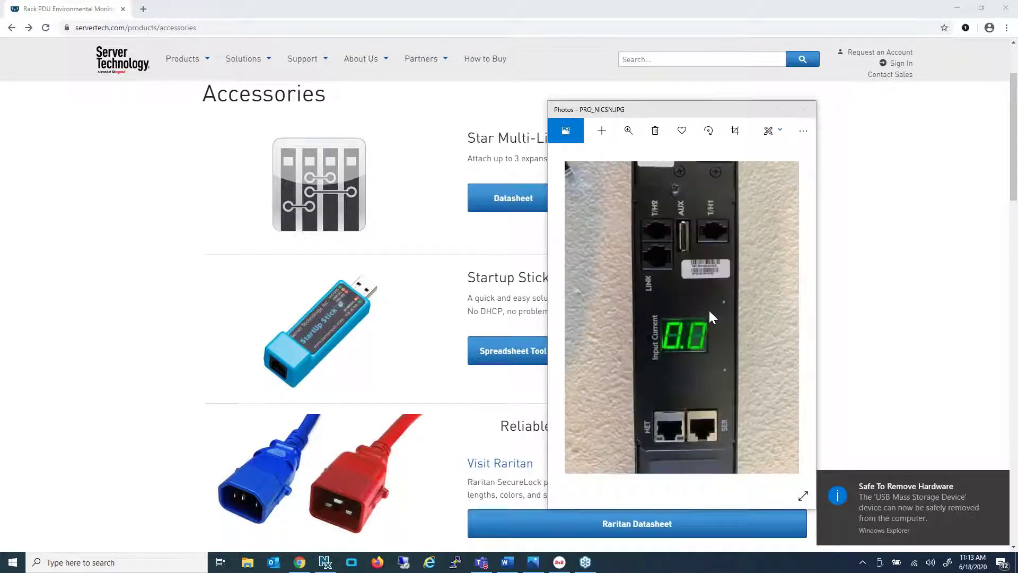
pyautogui.press('Left')
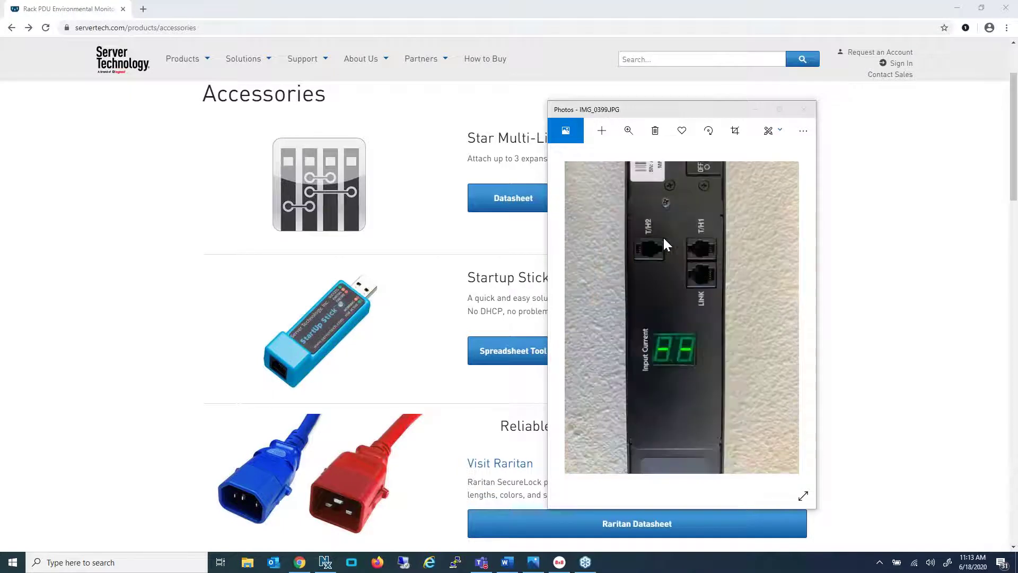
pyautogui.press('Right')
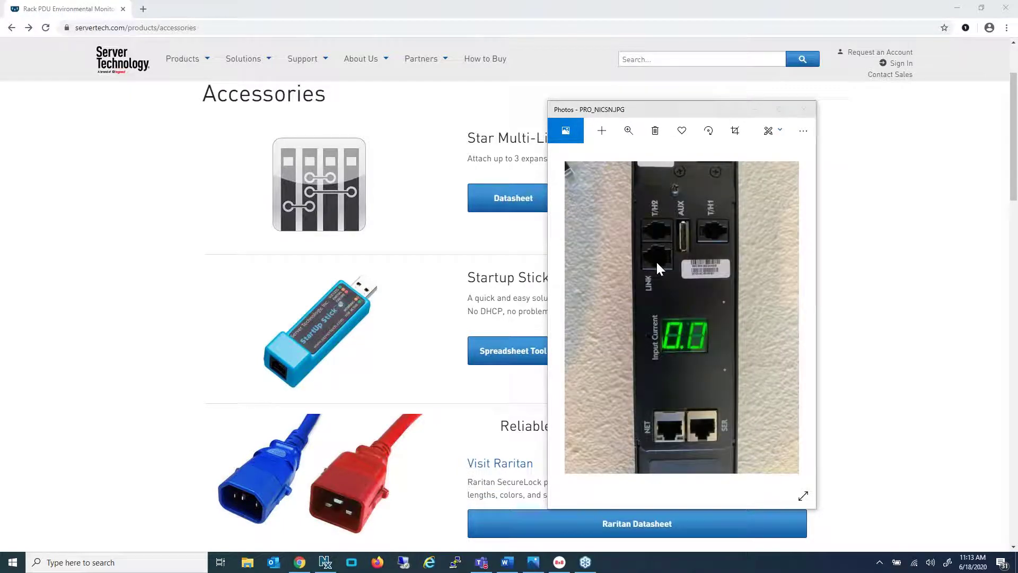
# Zoom the servertech.com Accessories page to 200% and then 300% beside the PDU photo
pyautogui.scroll(3, 658, 253)
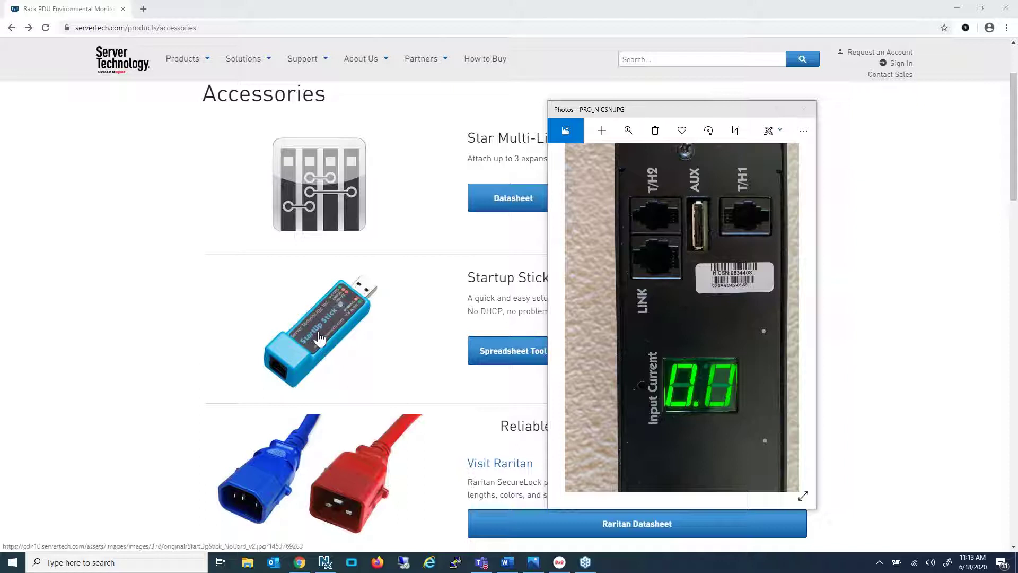
pyautogui.hotkey('ctrl', '+')
pyautogui.hotkey('ctrl', '+')
pyautogui.hotkey('ctrl', '+')
pyautogui.hotkey('ctrl', '+')
pyautogui.hotkey('ctrl', '+')
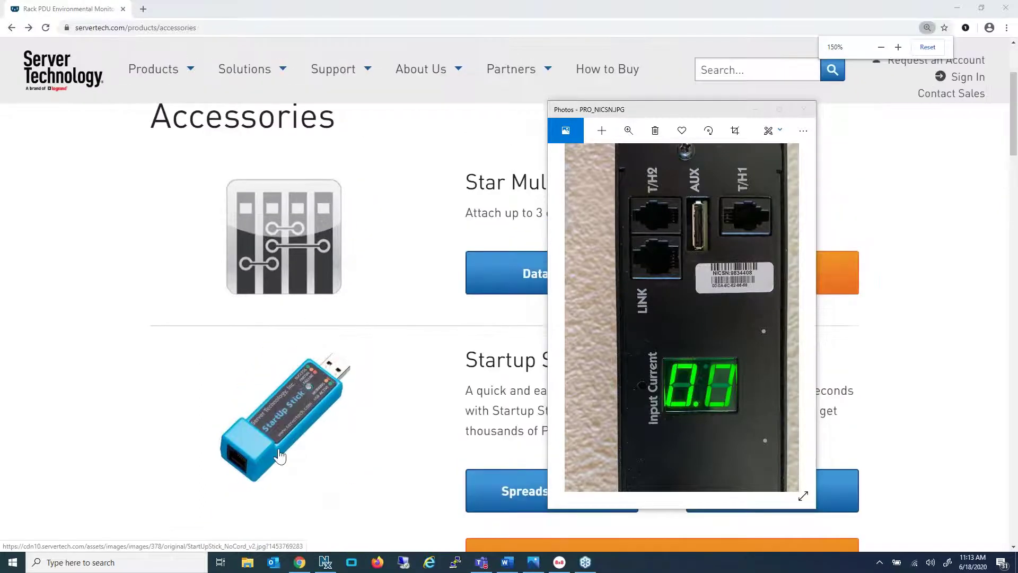
pyautogui.scroll(-3, 255, 465)
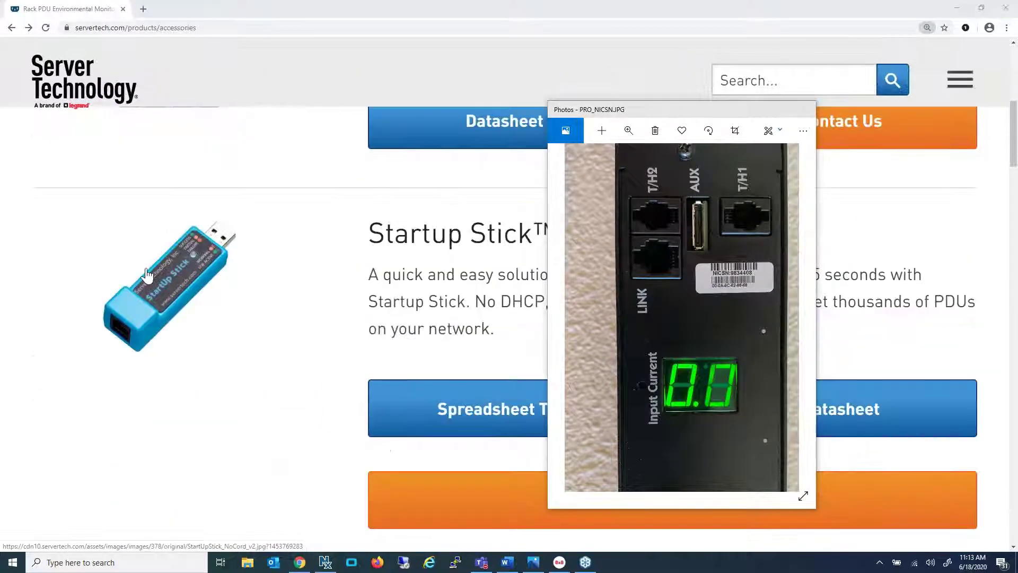
pyautogui.hotkey('ctrl', '+')
pyautogui.hotkey('ctrl', '+')
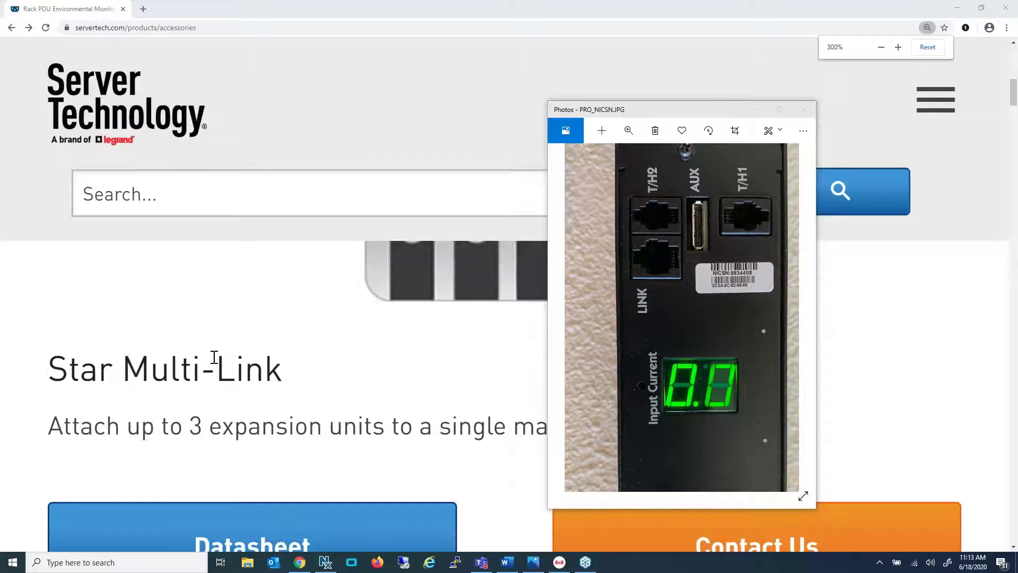
pyautogui.click(748, 139)
# Hide the photo, zoom the page to 250% and scroll to the Raritan and Stay Online cable sources
pyautogui.click(755, 109)
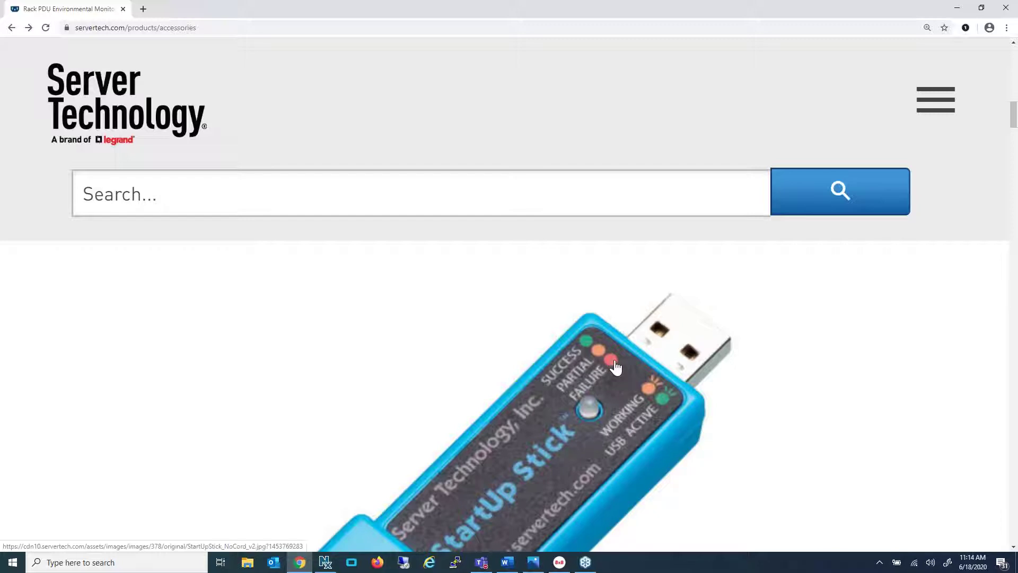
pyautogui.scroll(-2, 466, 364)
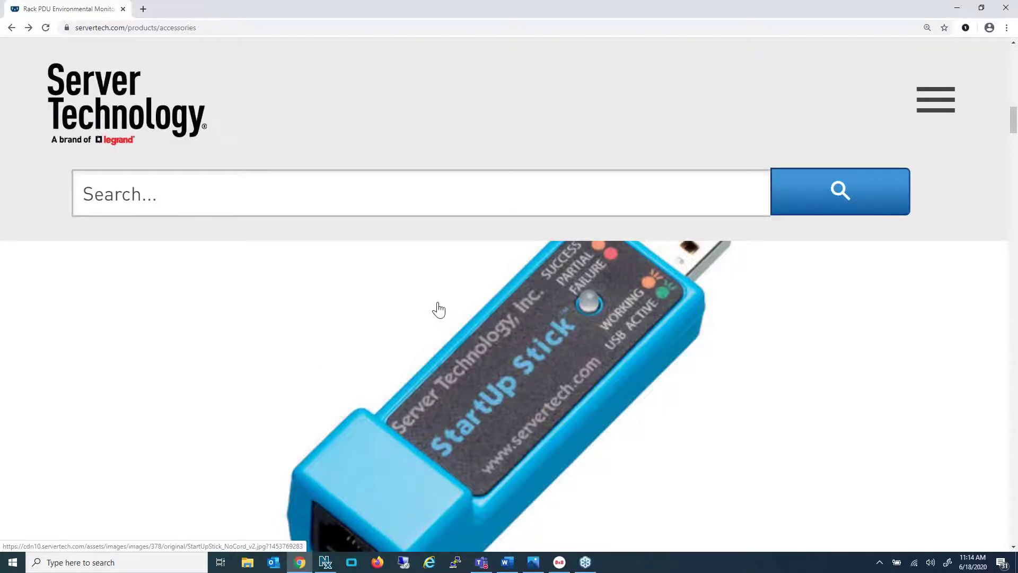
pyautogui.hotkey('ctrl', '-')
pyautogui.scroll(-2, 443, 321)
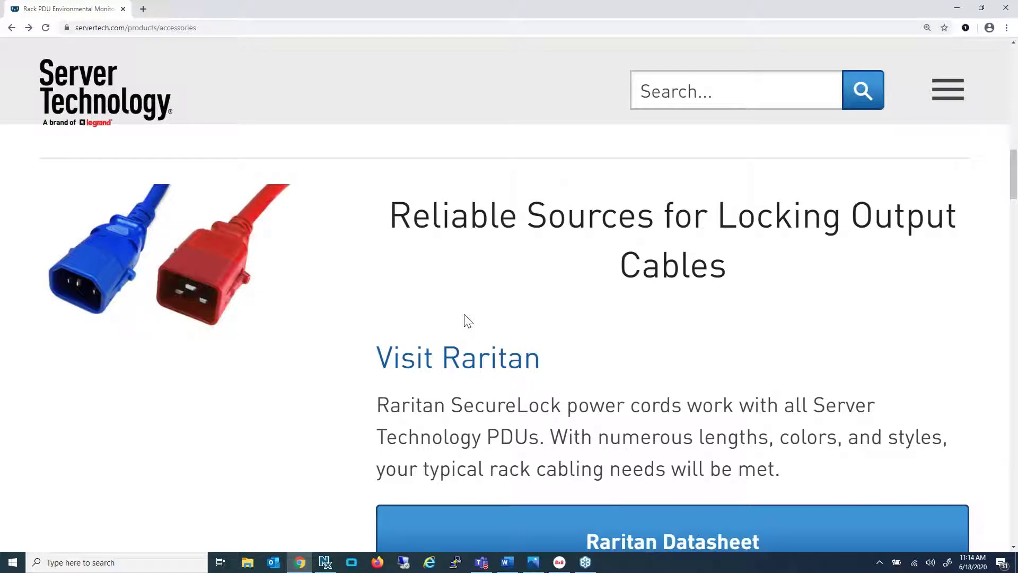
pyautogui.scroll(-4, 532, 318)
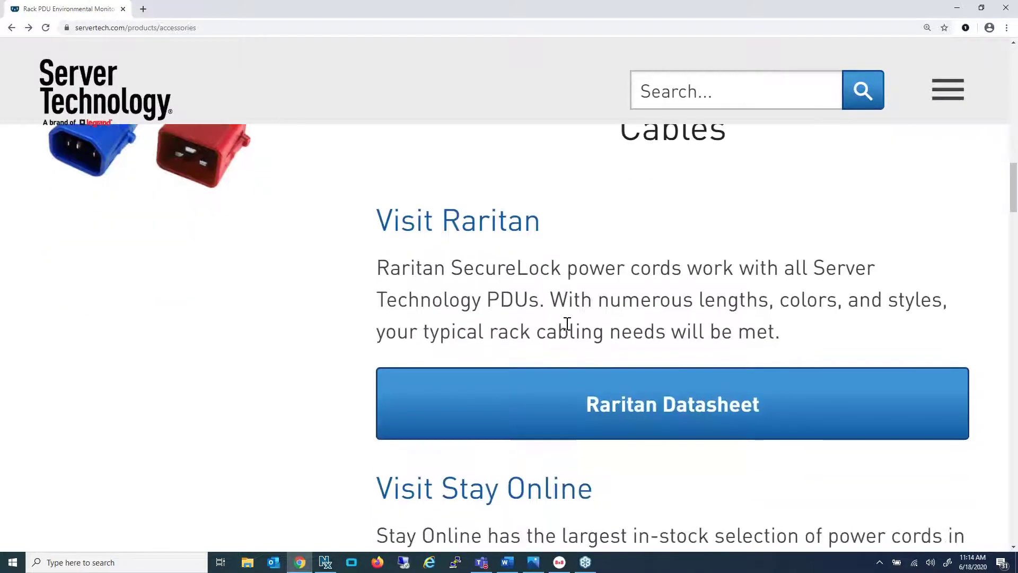
pyautogui.keyDown('ctrl'); pyautogui.scroll(-1, 533, 332); pyautogui.keyUp('ctrl')
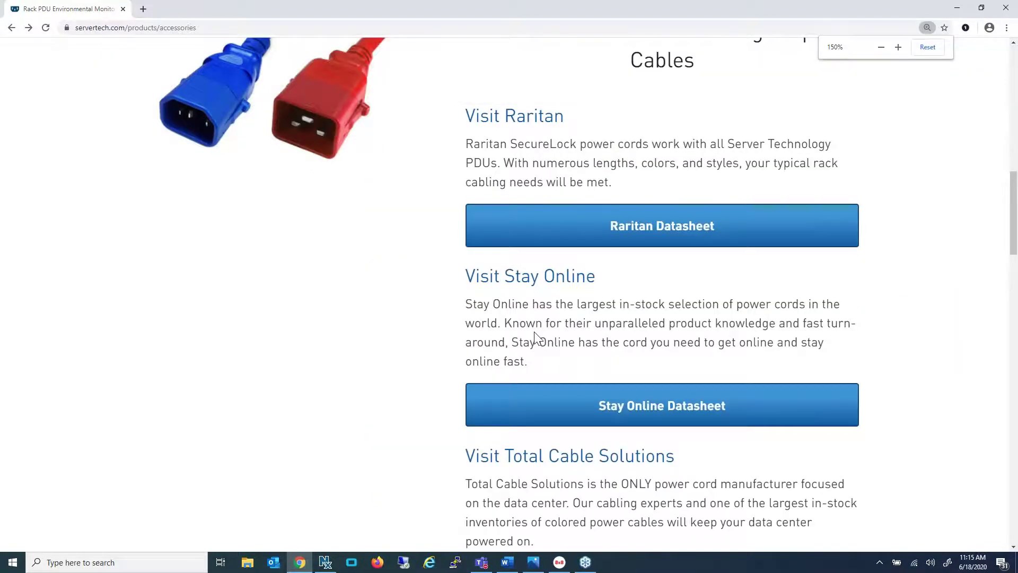
pyautogui.scroll(4, 534, 331)
pyautogui.click(662, 438)
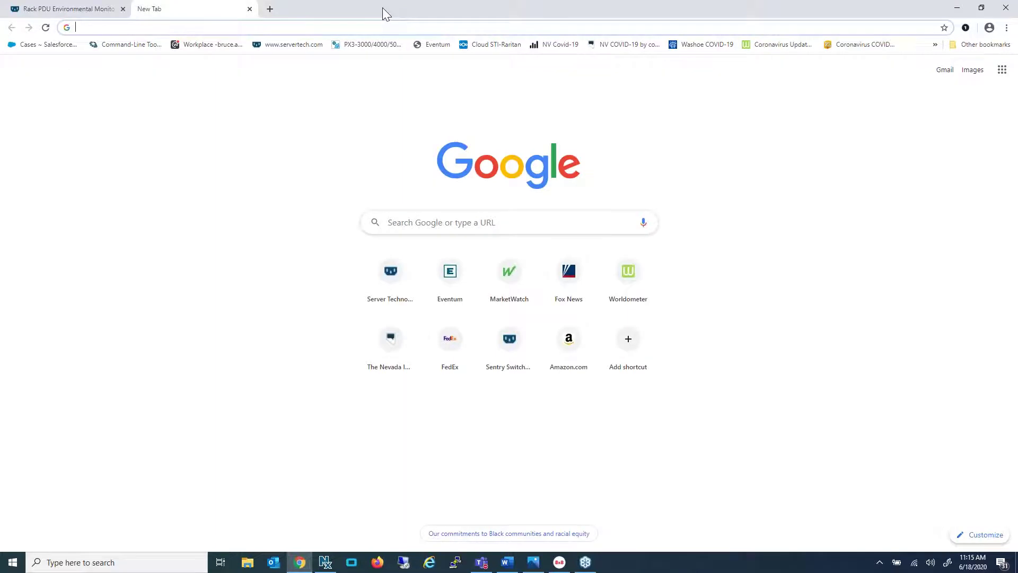
pyautogui.write('10.1')
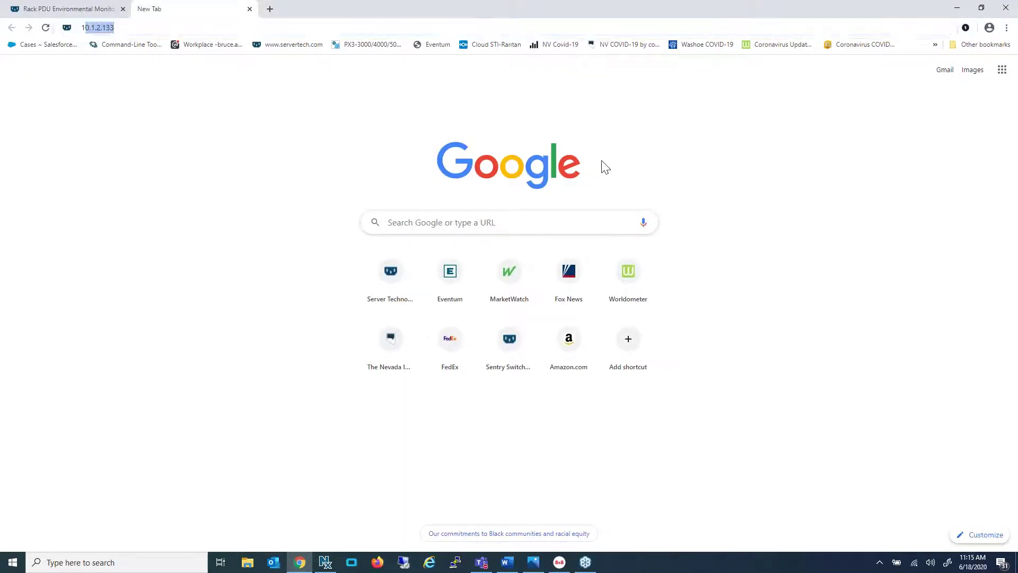
pyautogui.write('.2.133')
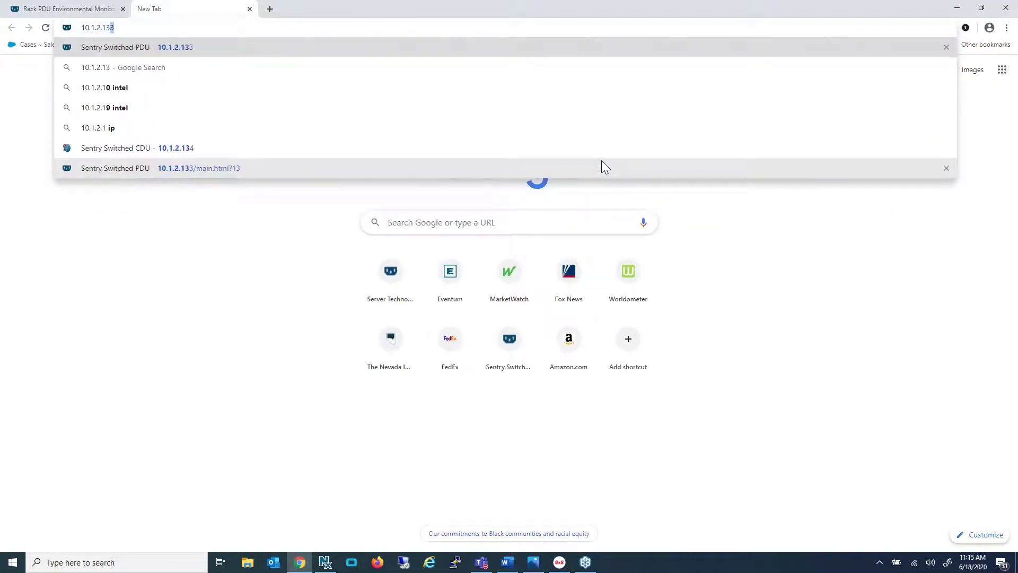
pyautogui.press('Left')
pyautogui.press('Left')
pyautogui.write('http')
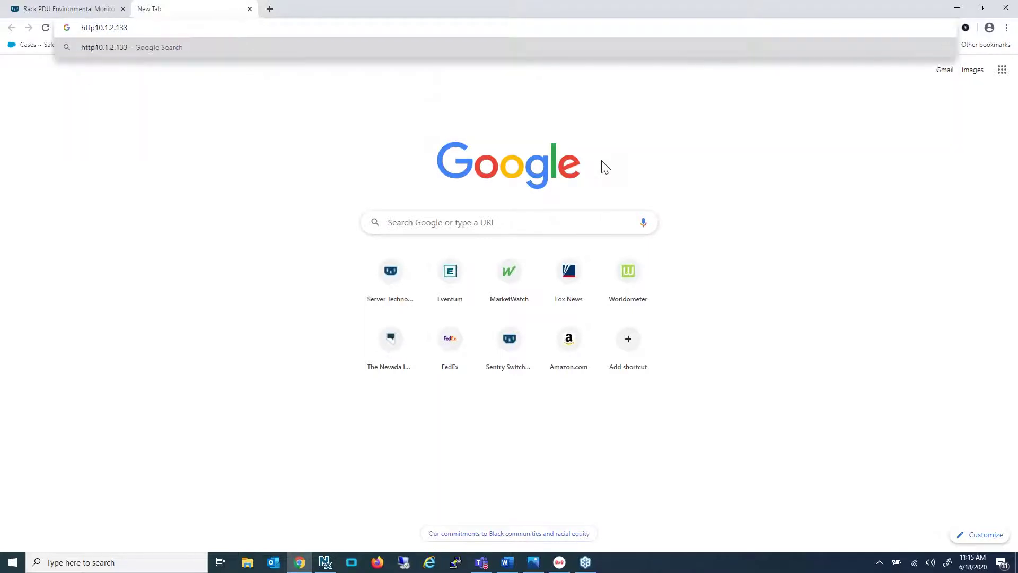
pyautogui.write('://')
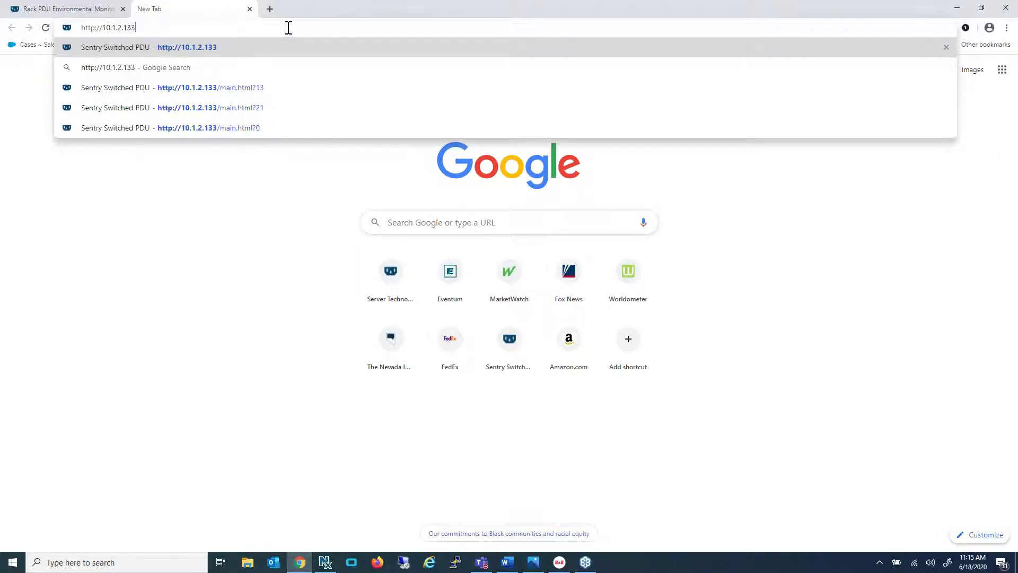
pyautogui.press('Return')
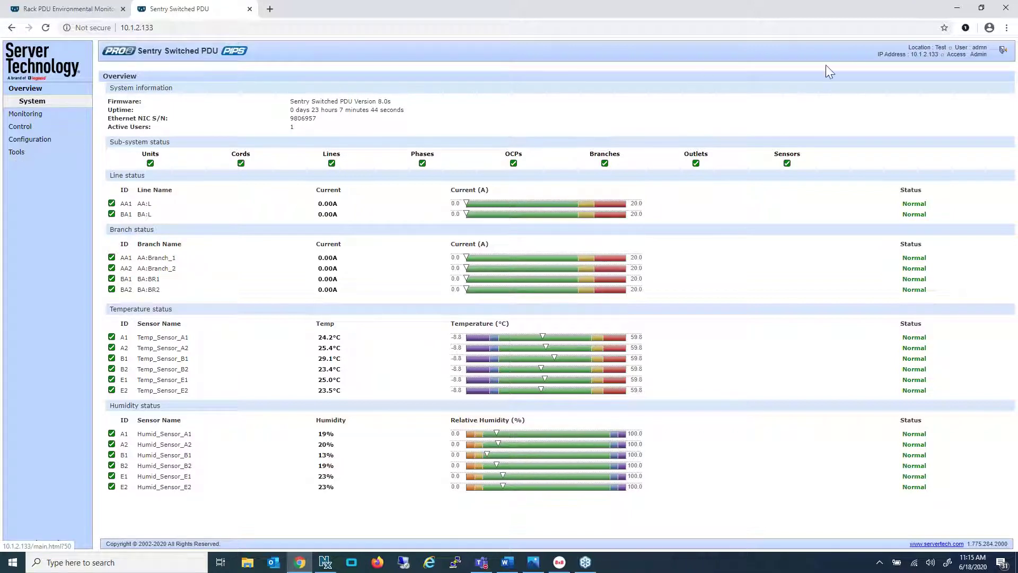
# Review the PDU's Network, SNMP and About pages, ending on DHCP/IP with static IP 10.1.2.133
pyautogui.click(939, 52)
pyautogui.click(941, 51)
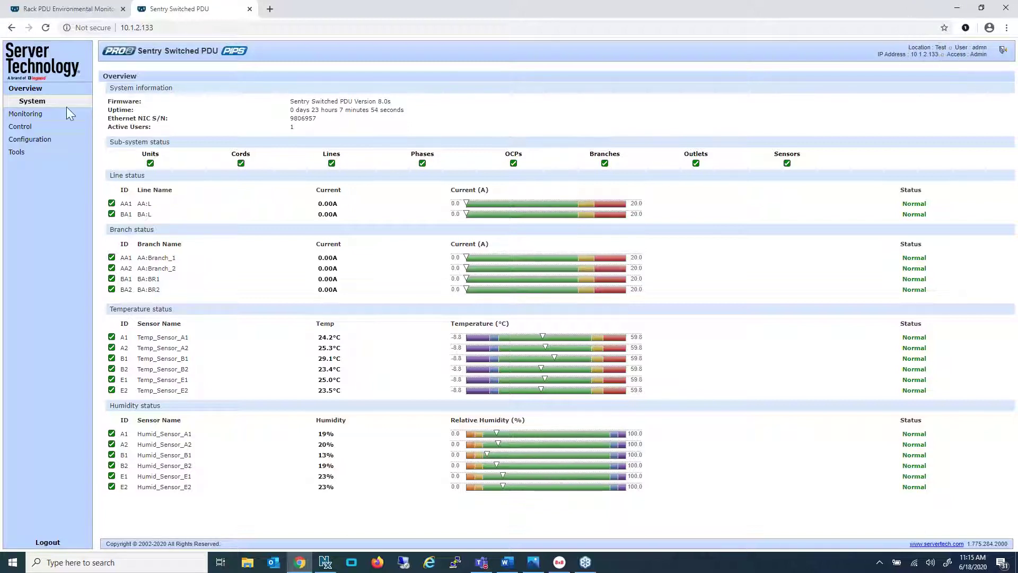
pyautogui.click(20, 140)
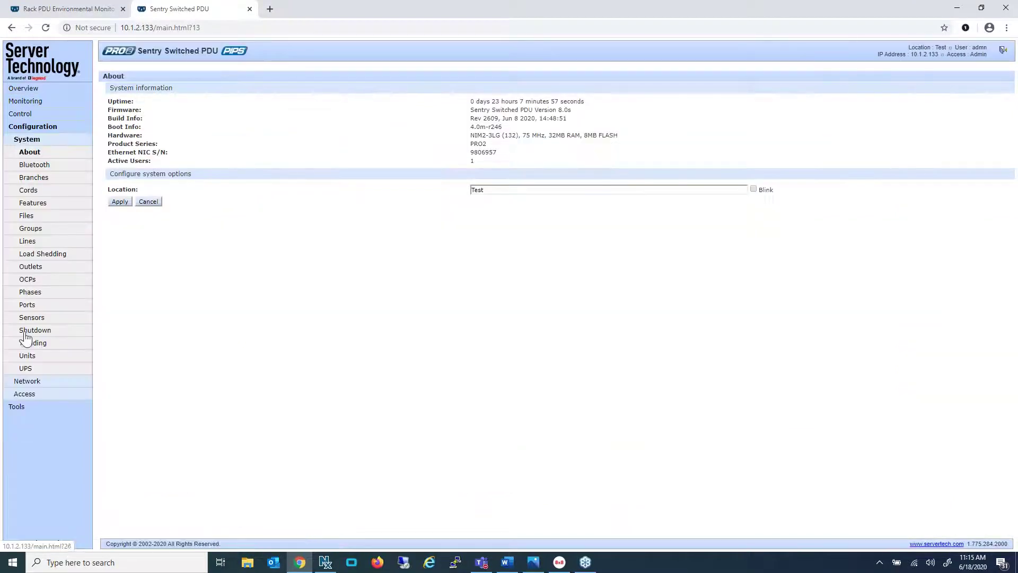
pyautogui.click(28, 382)
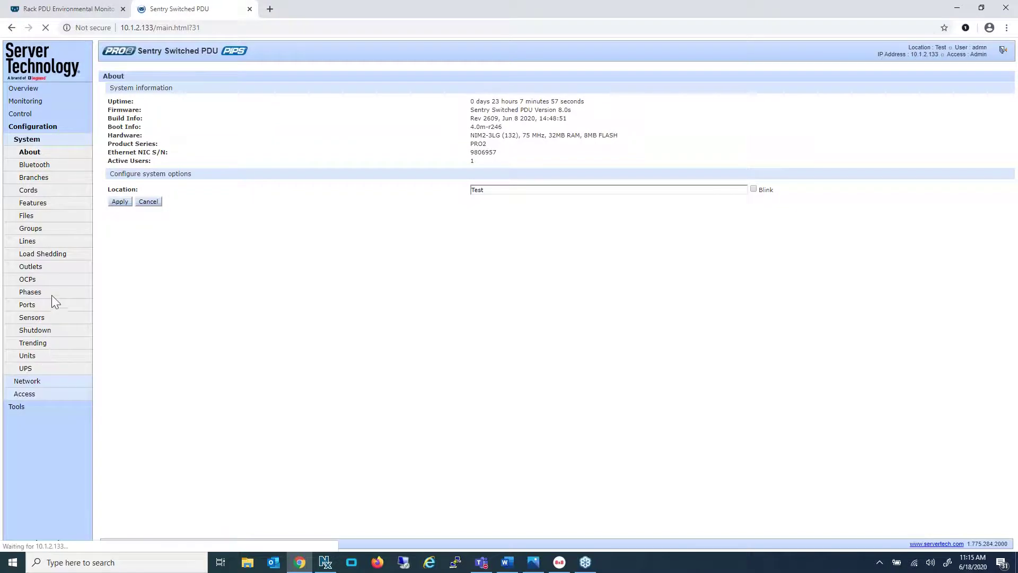
pyautogui.click(29, 255)
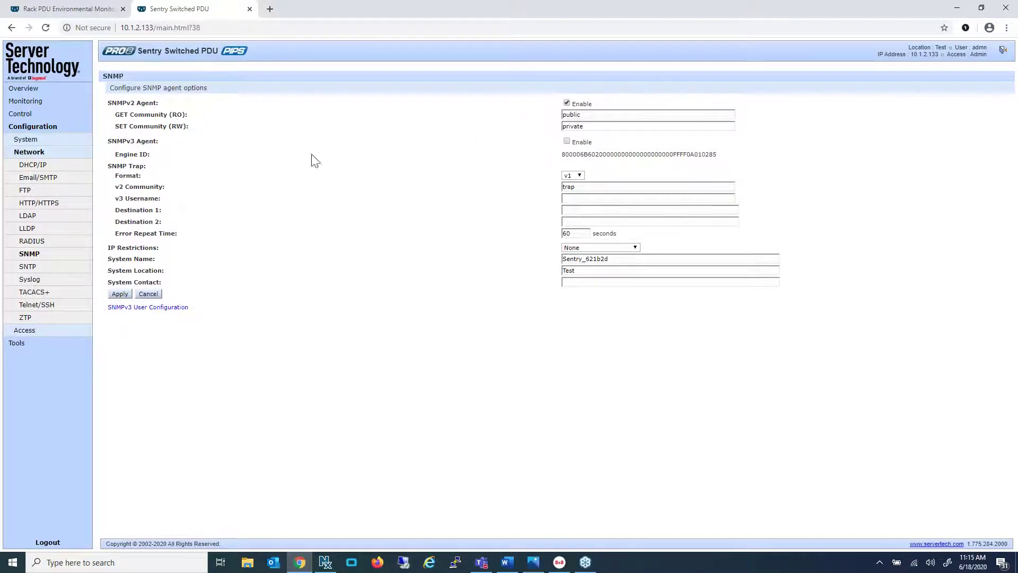
pyautogui.click(29, 143)
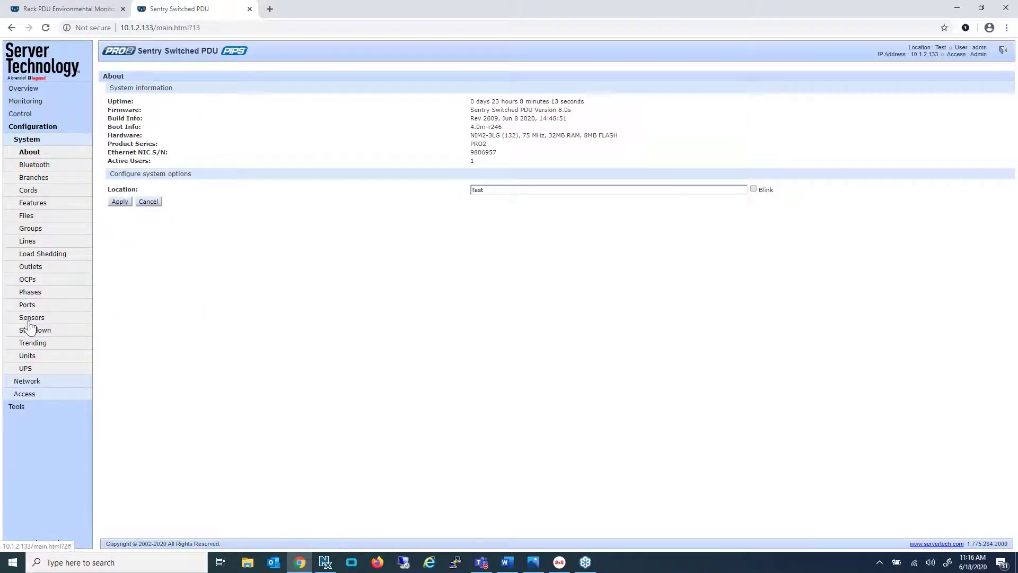
pyautogui.click(27, 383)
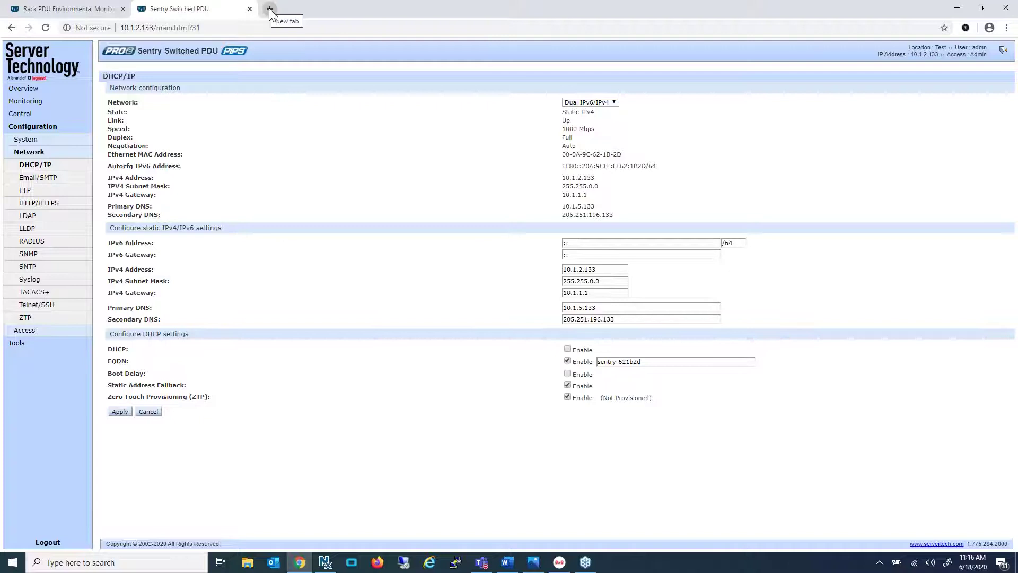
# From the servertech.com tab, go via Support > Firmware Downloads to Switched Rack PDU Firmware and STIC Documentation
pyautogui.click(103, 9)
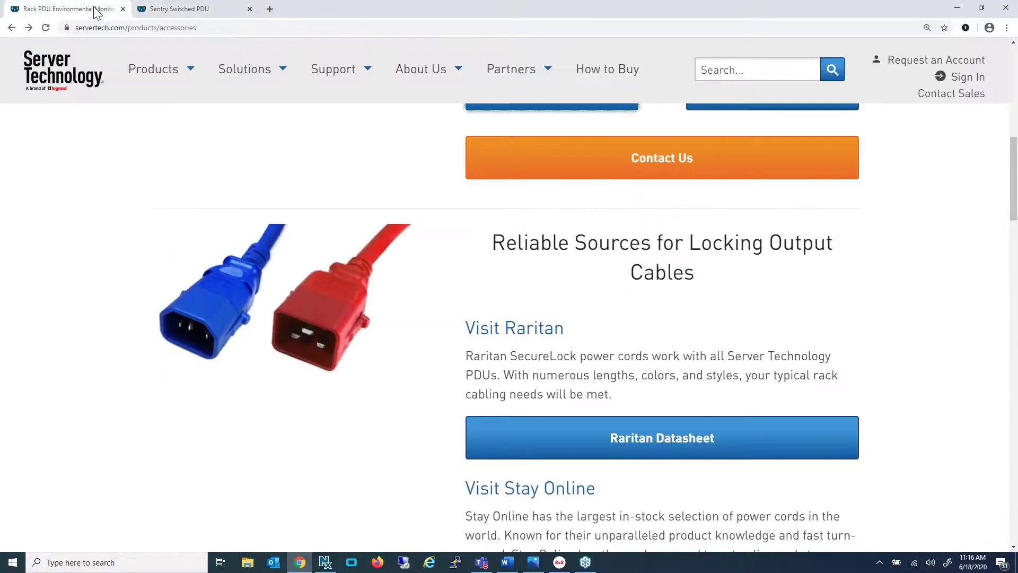
pyautogui.scroll(4, 416, 227)
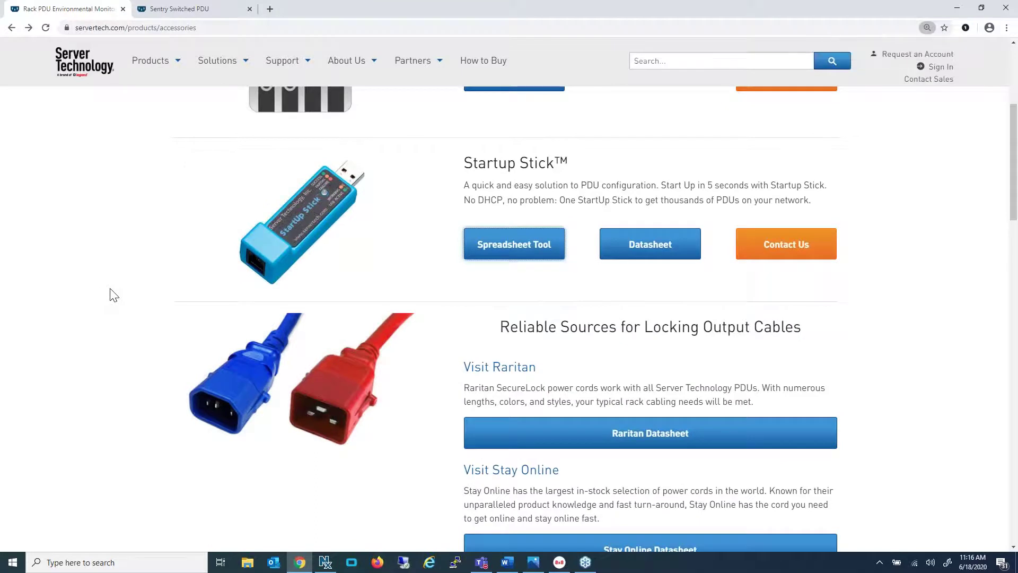
pyautogui.scroll(4, 113, 294)
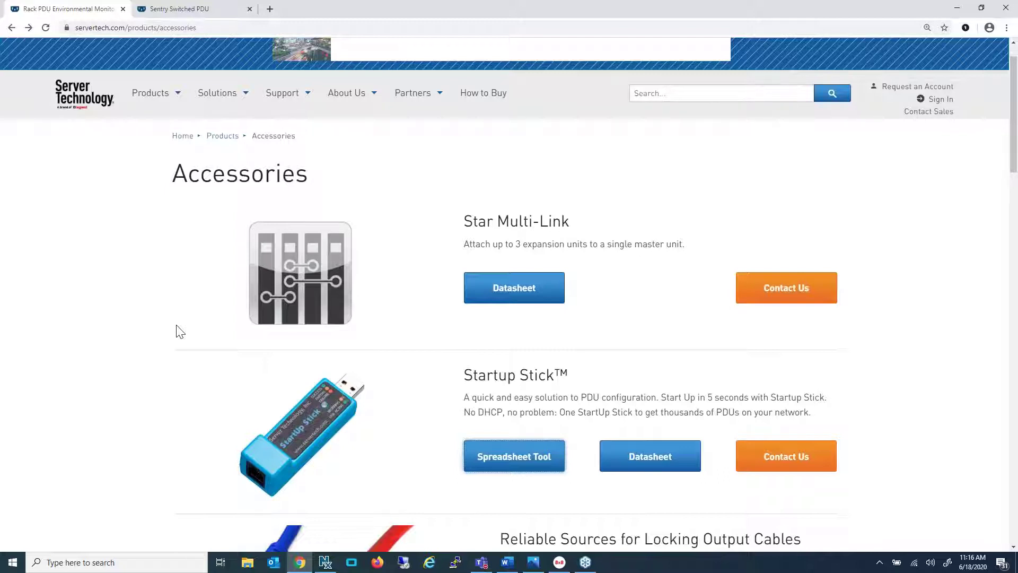
pyautogui.moveTo(265, 95)
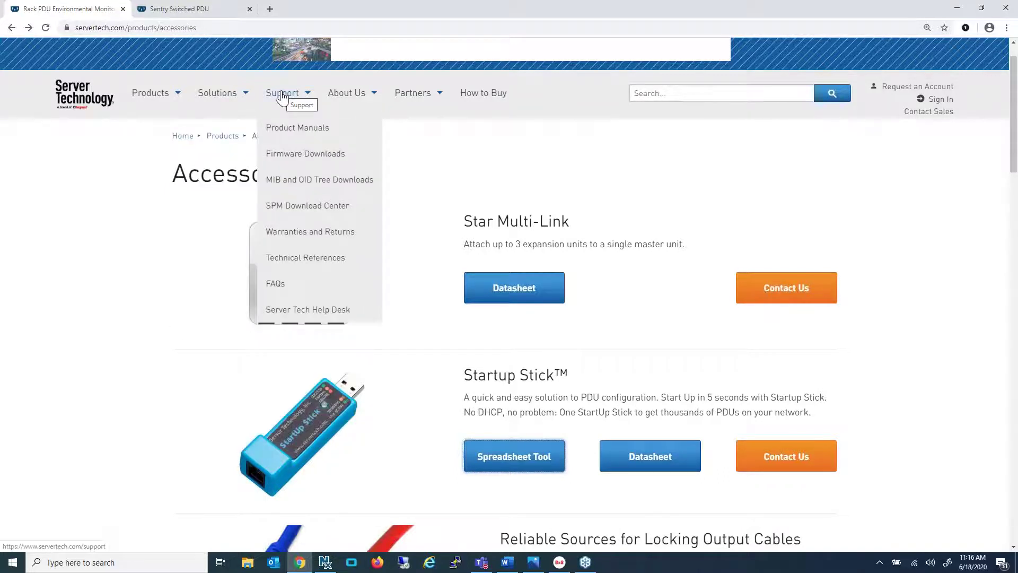
pyautogui.click(288, 159)
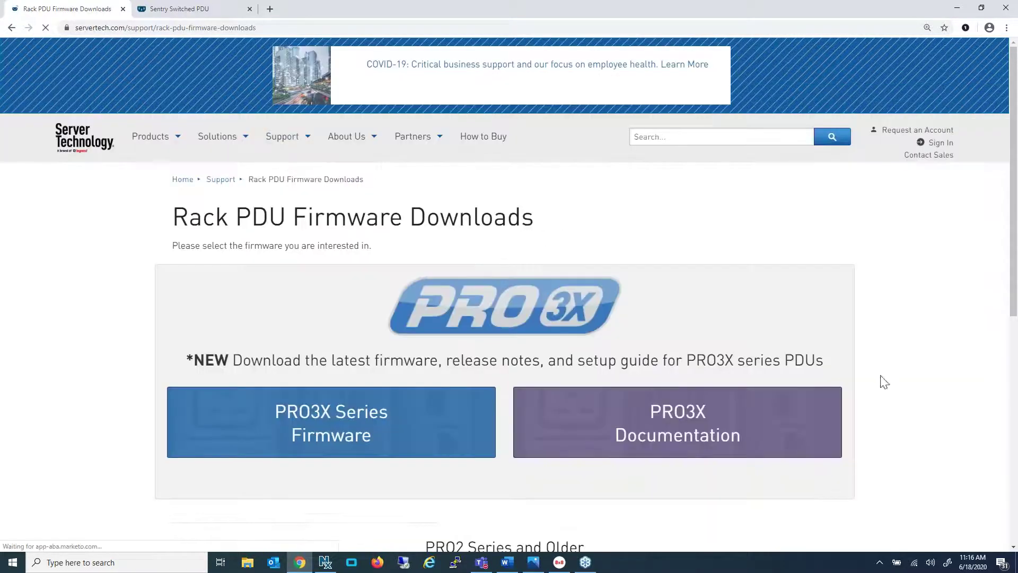
pyautogui.scroll(-4, 393, 508)
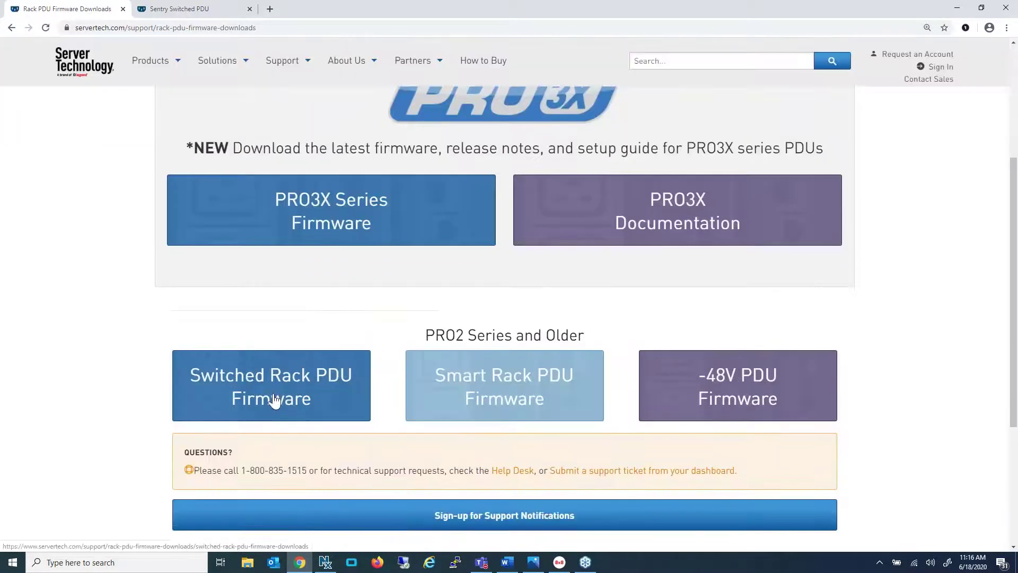
pyautogui.click(274, 401)
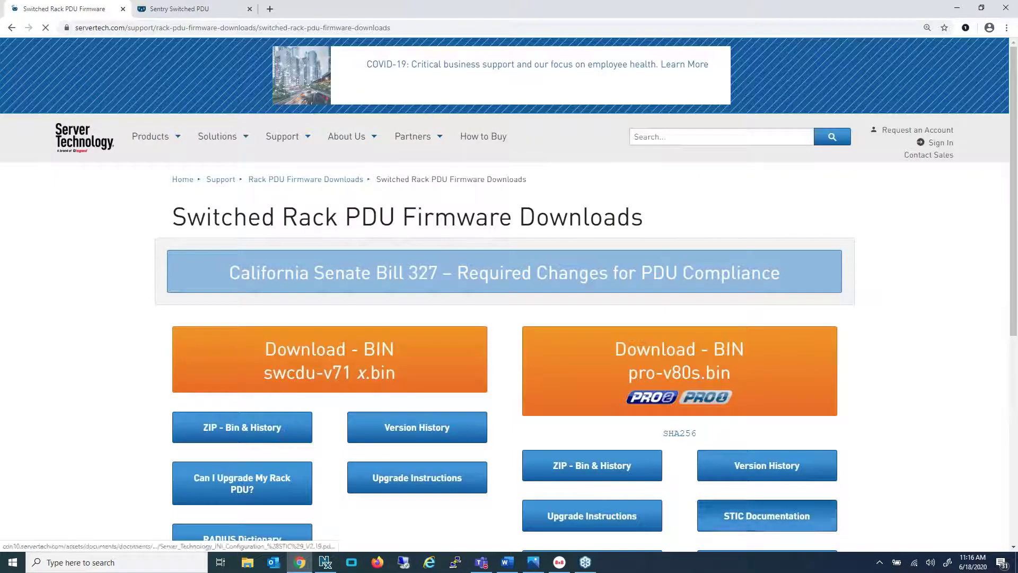
pyautogui.scroll(-4, 900, 515)
pyautogui.click(770, 311)
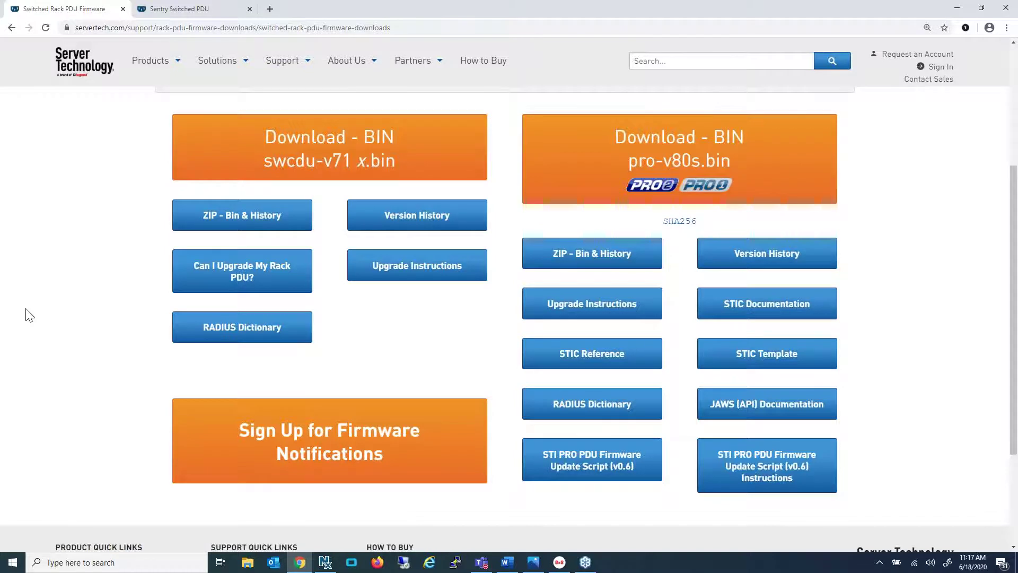
pyautogui.scroll(4, 32, 318)
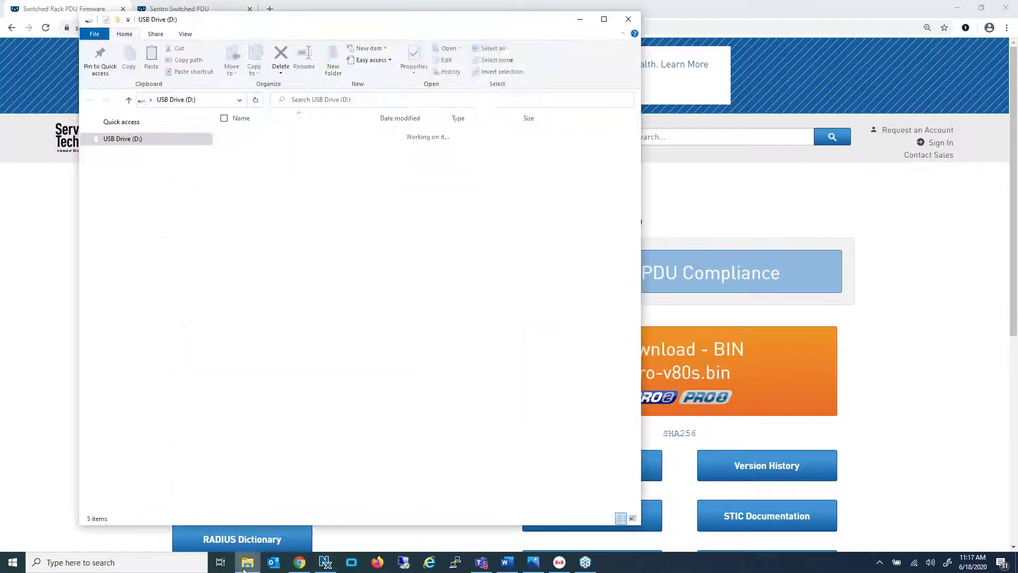
# Read log.txt from USB Drive (D:) in Notepad, then minimize Notepad and File Explorer
pyautogui.moveTo(405, 27); pyautogui.dragTo(447, 39)
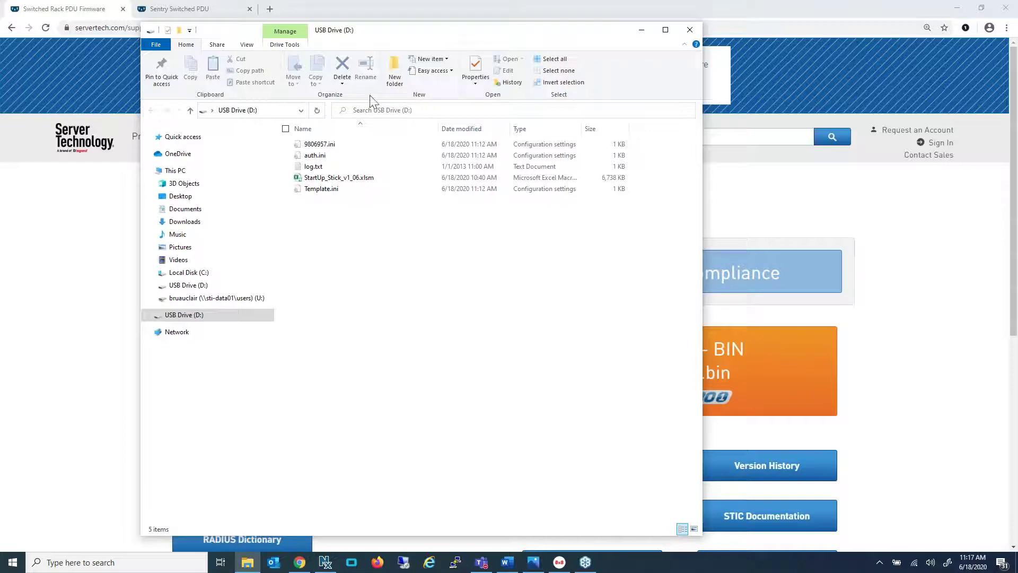
pyautogui.click(319, 169)
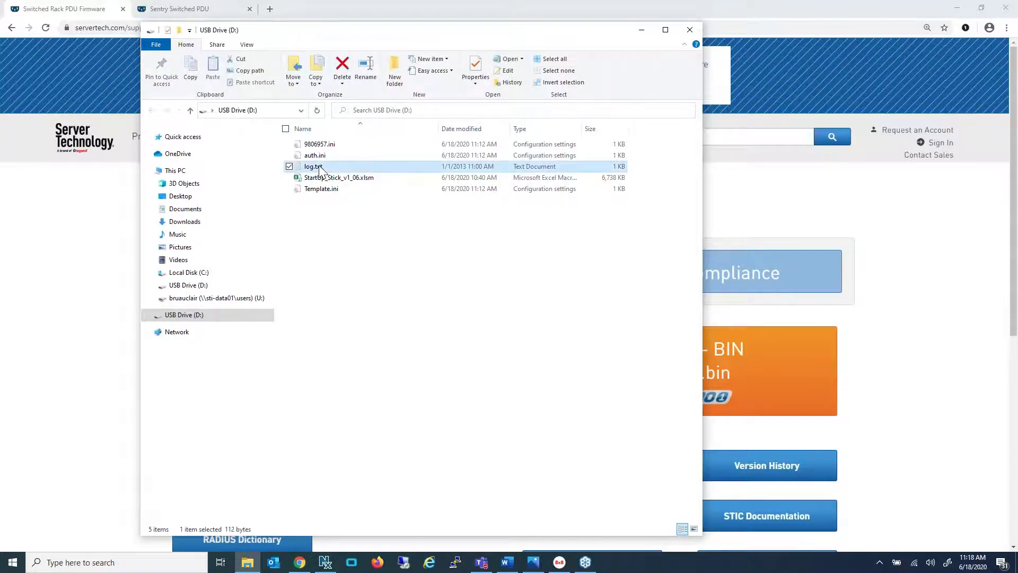
pyautogui.doubleClick(320, 169)
pyautogui.moveTo(327, 48); pyautogui.dragTo(485, 95)
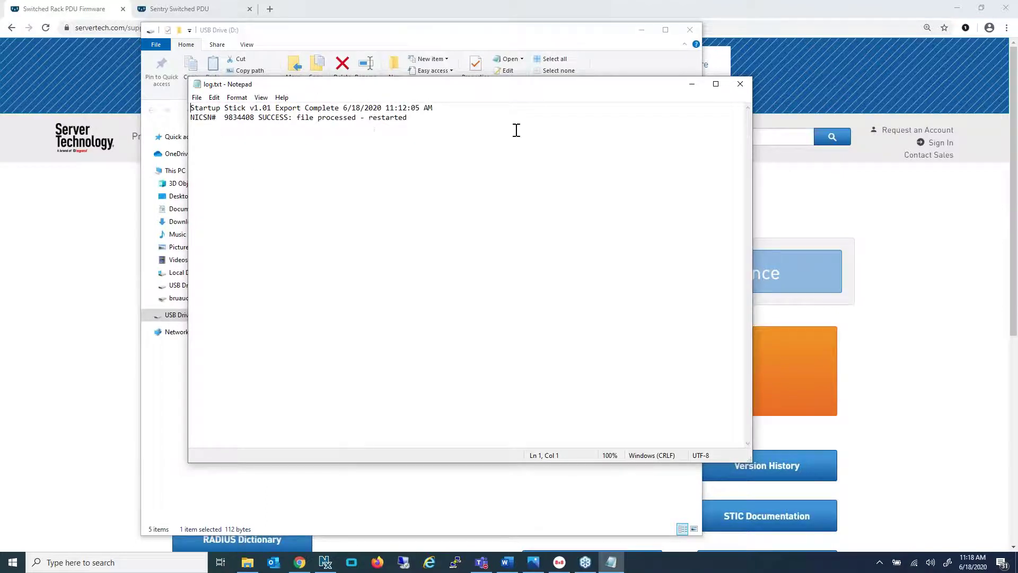
pyautogui.click(692, 85)
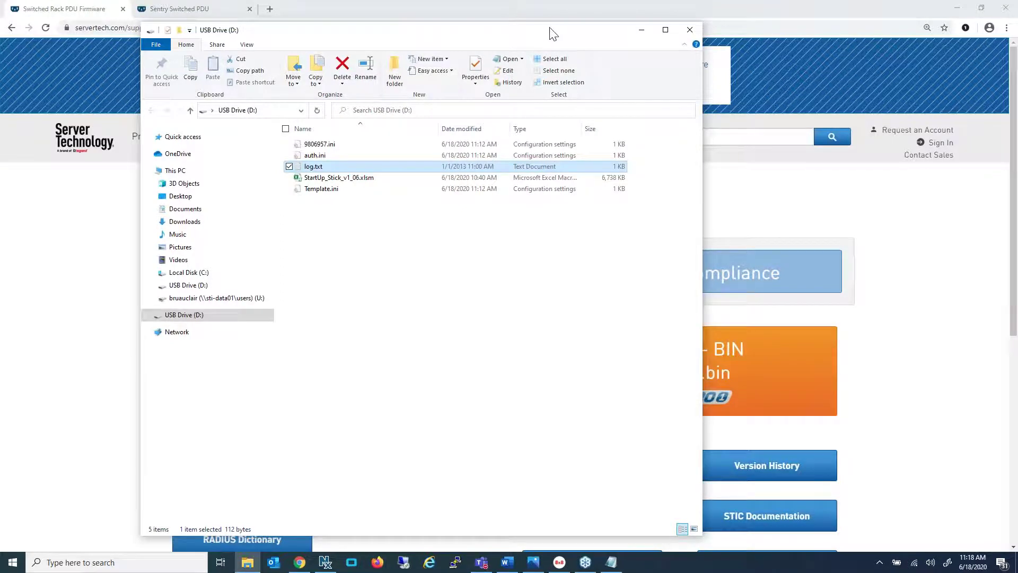
pyautogui.moveTo(541, 35); pyautogui.dragTo(529, 37)
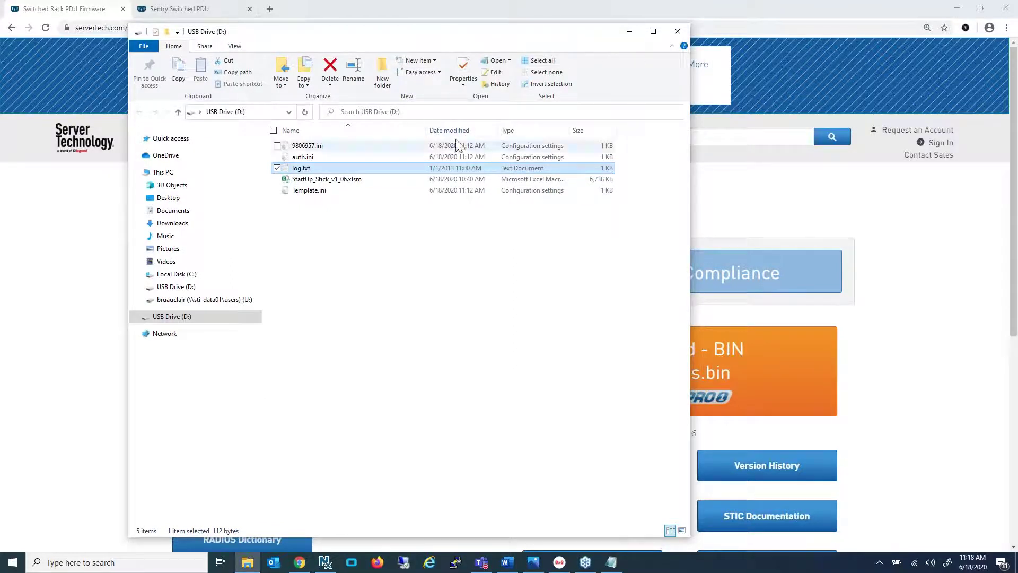
pyautogui.click(624, 35)
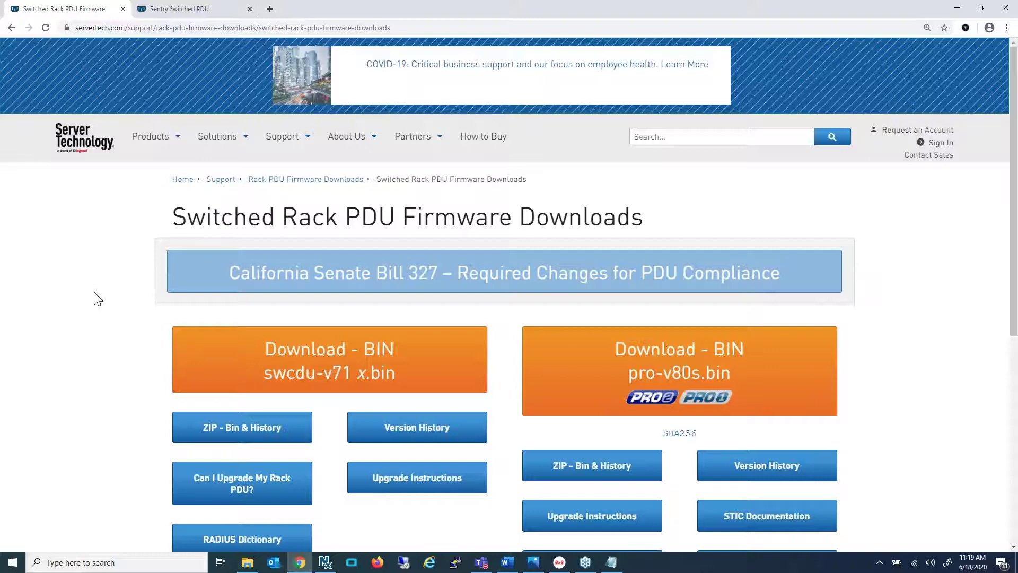
# Open the 67-page STIC V2.19 PDF and scroll through to the humidity sensor and LDAP properties
pyautogui.scroll(-2, 946, 500)
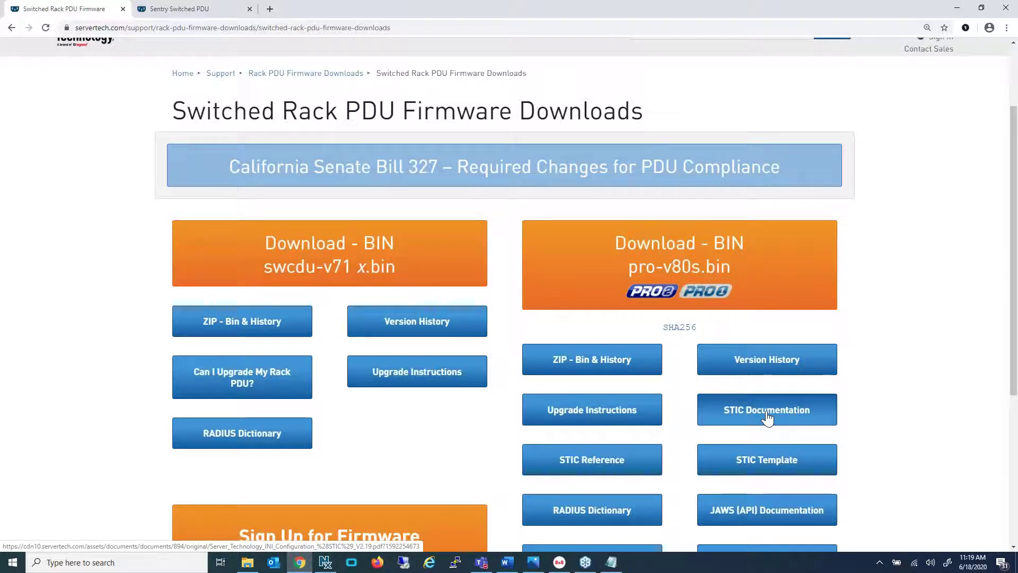
pyautogui.click(768, 418)
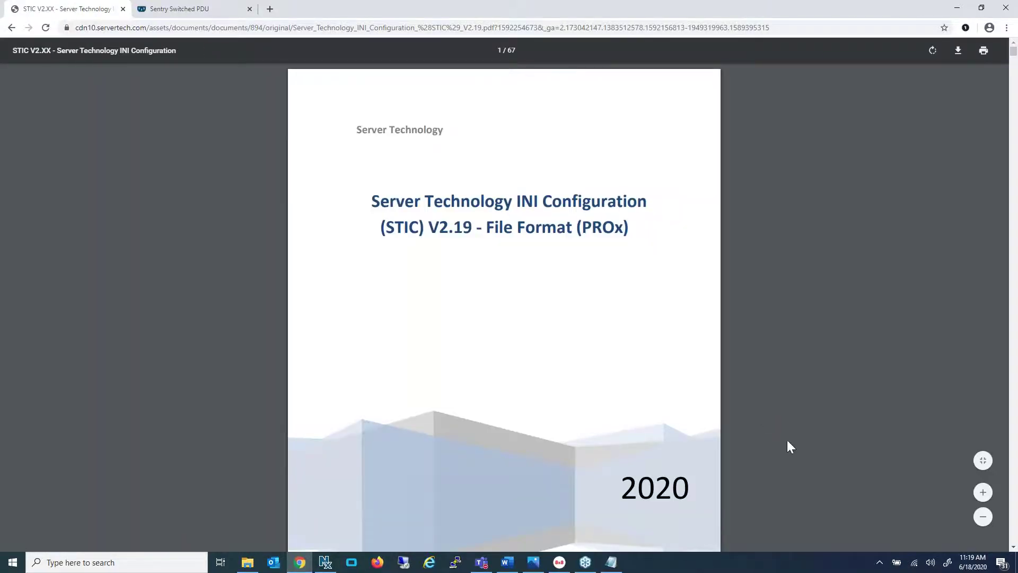
pyautogui.scroll(-10, 794, 441)
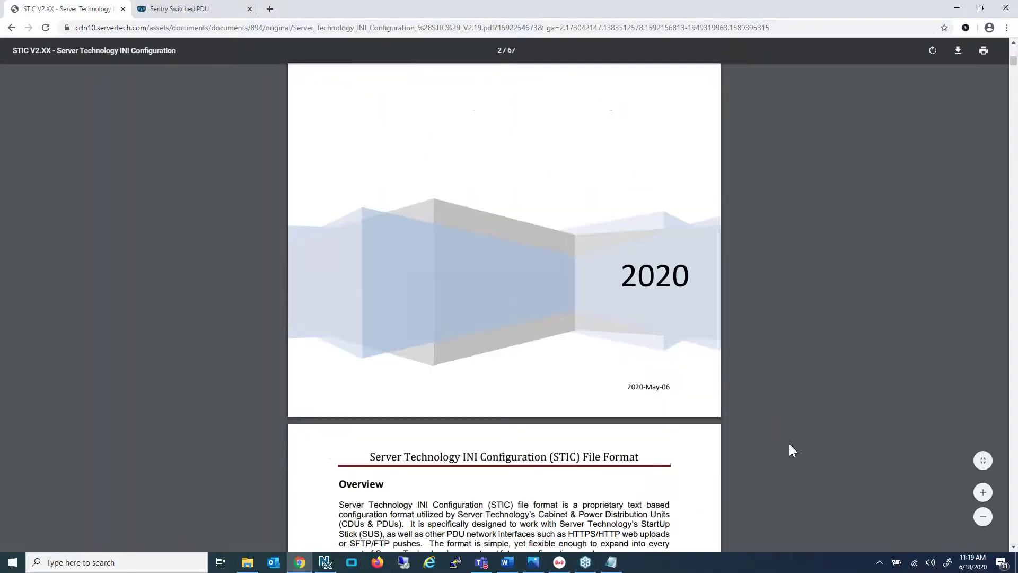
pyautogui.scroll(3, 790, 444)
pyautogui.scroll(-12, 791, 444)
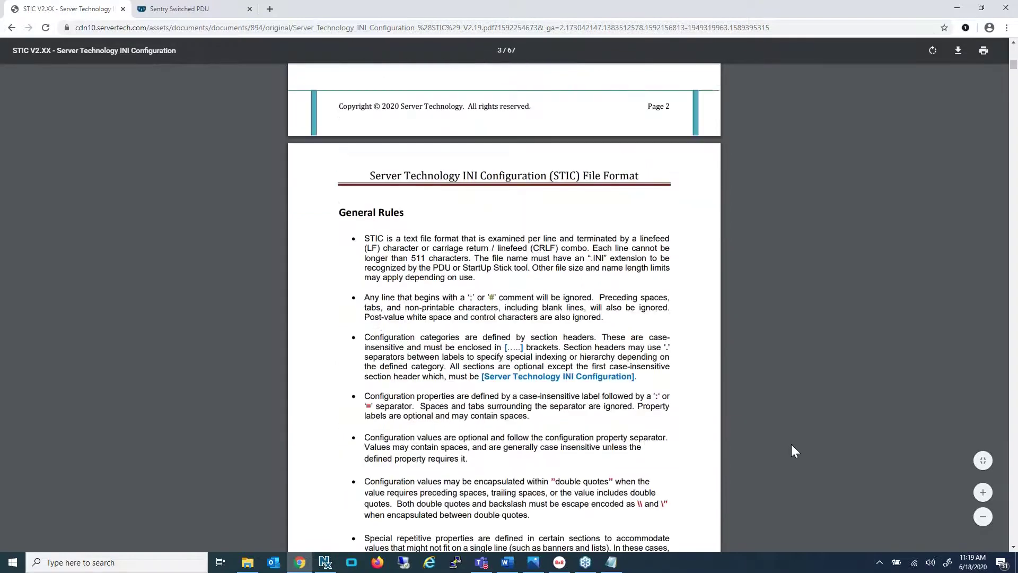
pyautogui.scroll(-9, 791, 445)
pyautogui.scroll(4, 791, 450)
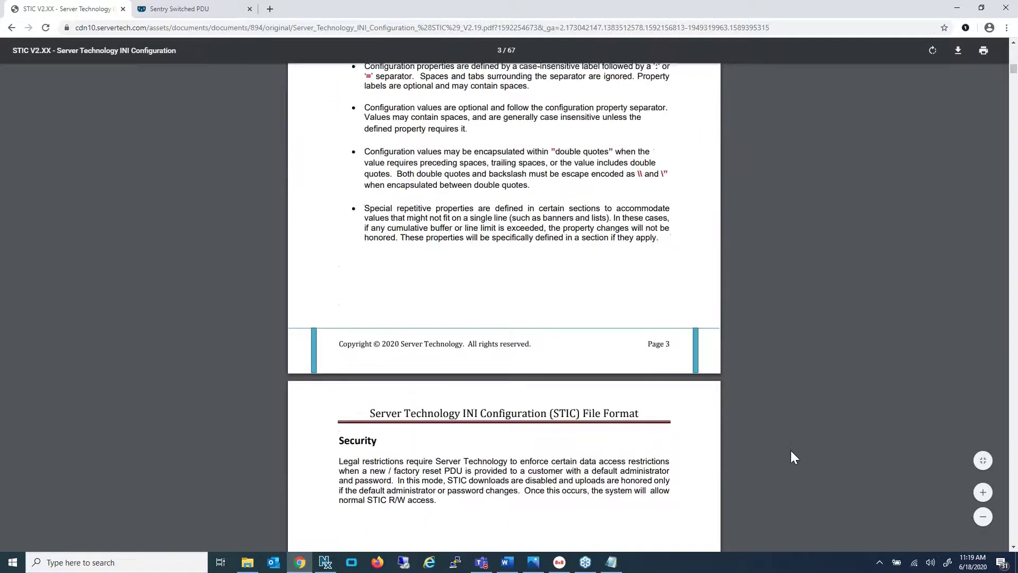
pyautogui.scroll(2, 792, 450)
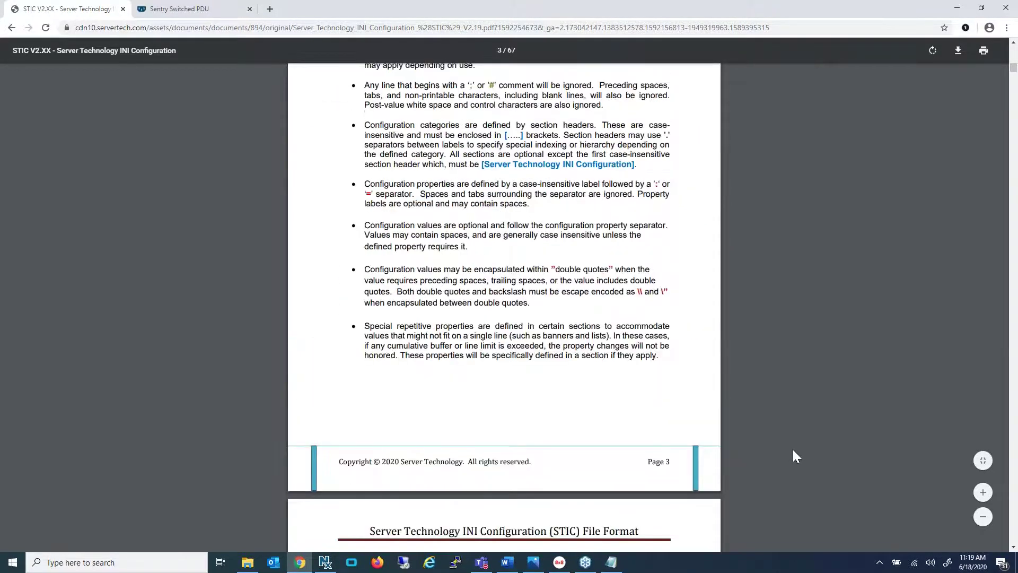
pyautogui.scroll(-15, 832, 389)
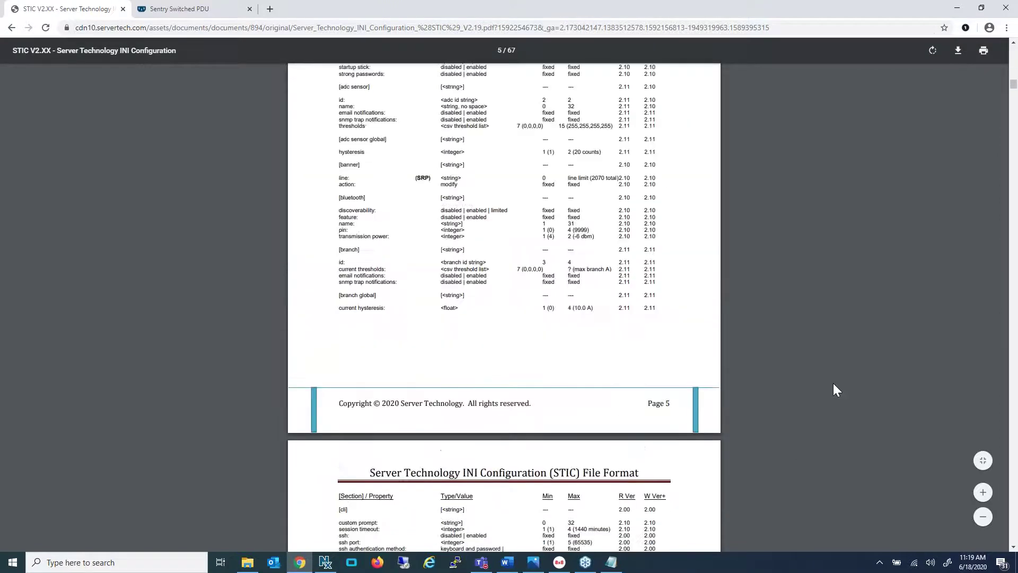
pyautogui.scroll(-1, 832, 392)
pyautogui.scroll(-5, 833, 389)
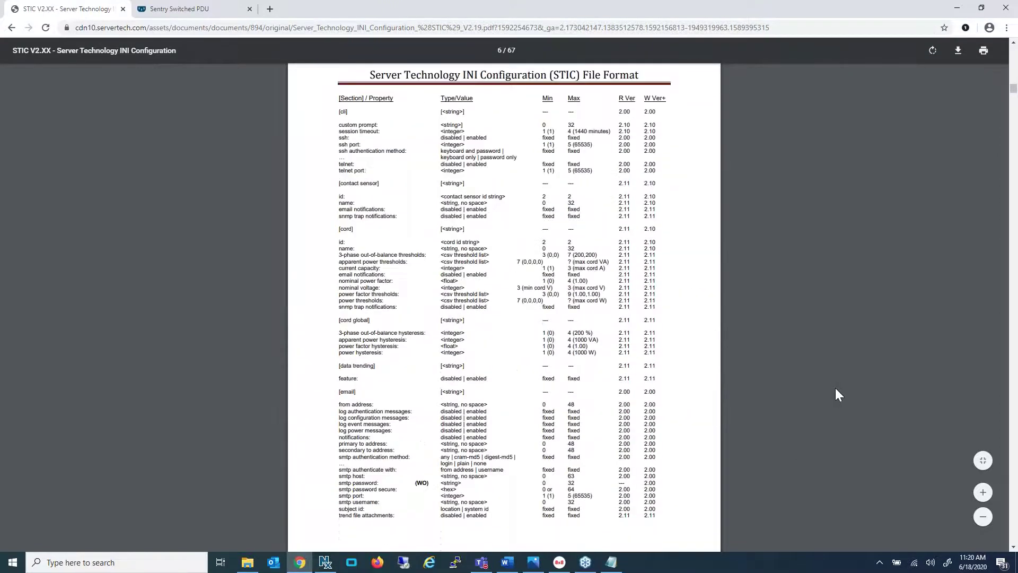
pyautogui.scroll(-8, 836, 396)
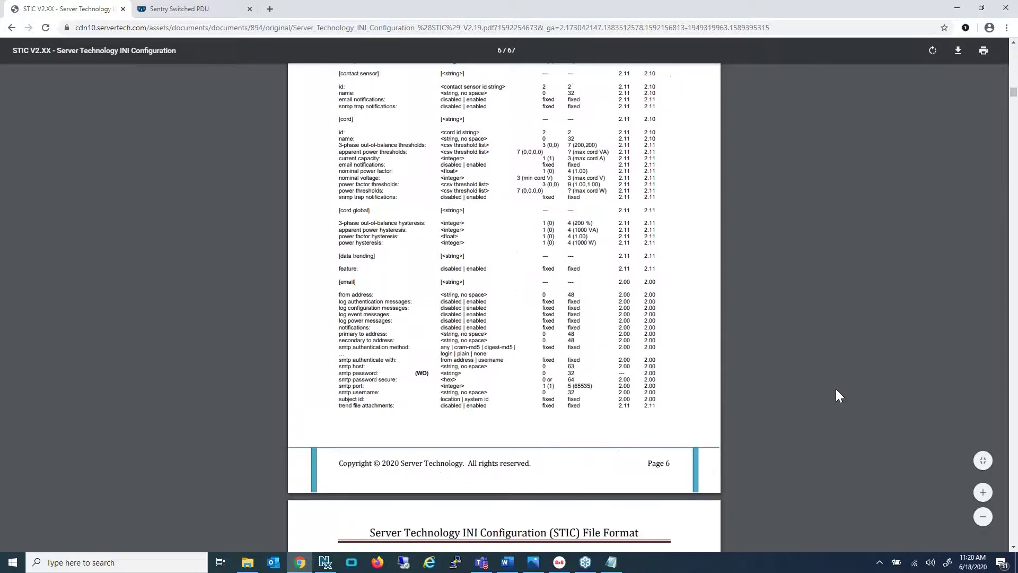
pyautogui.moveTo(1013, 94); pyautogui.dragTo(1014, 255)
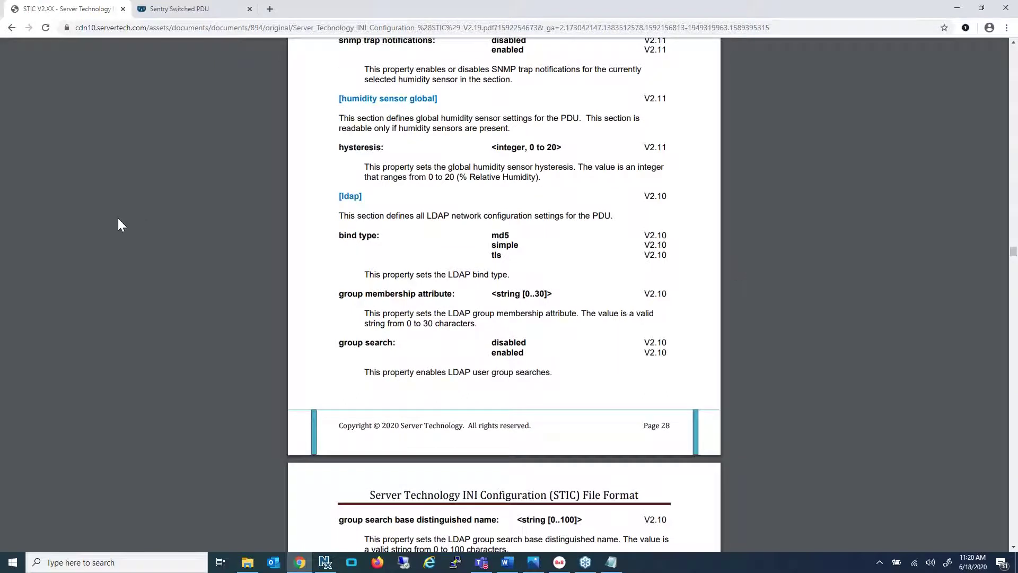
# Search the PDF for 'password' and step back through the last few matches
pyautogui.hotkey('ctrl', 'f')
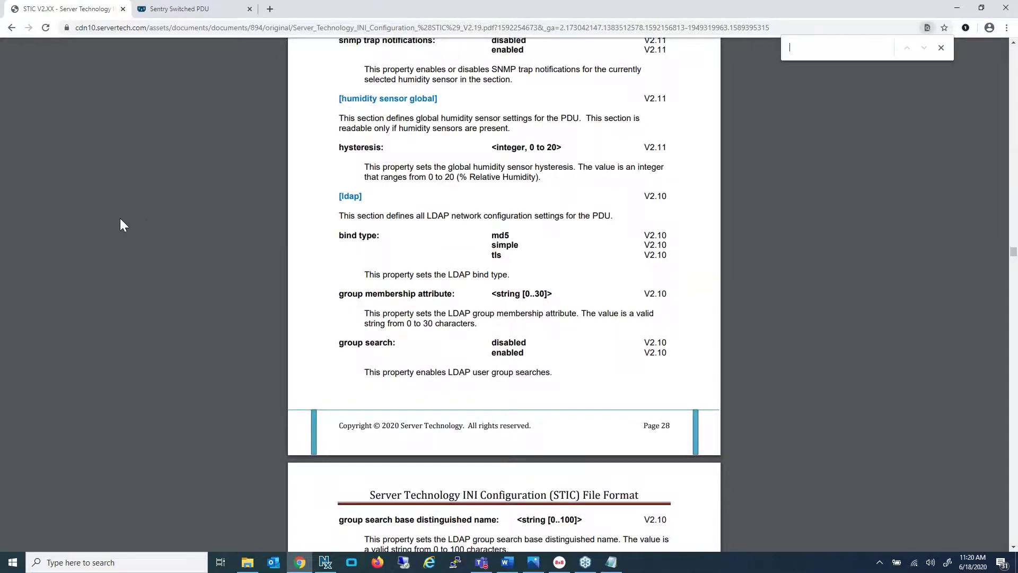
pyautogui.write('password')
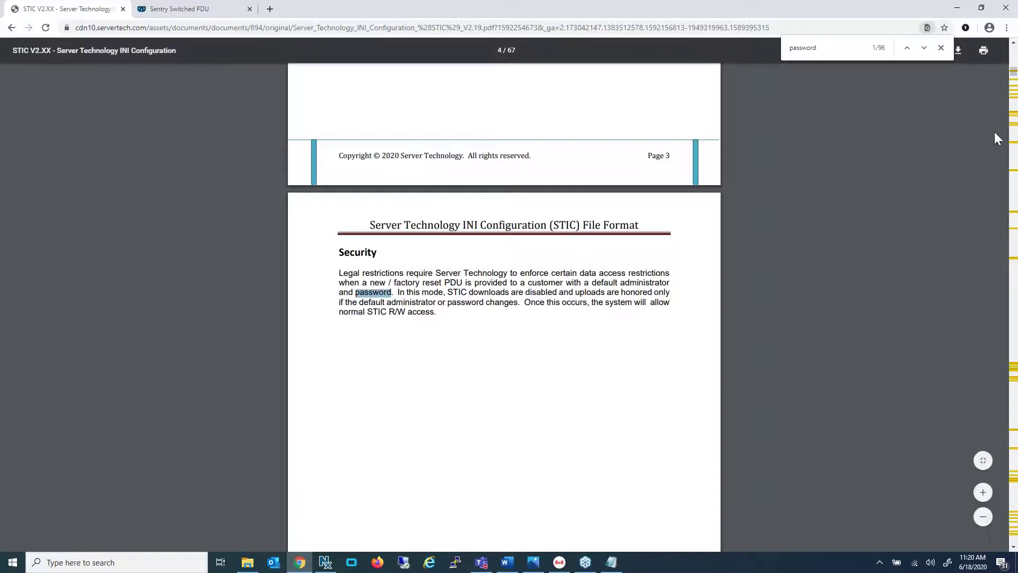
pyautogui.click(908, 46)
pyautogui.click(908, 46)
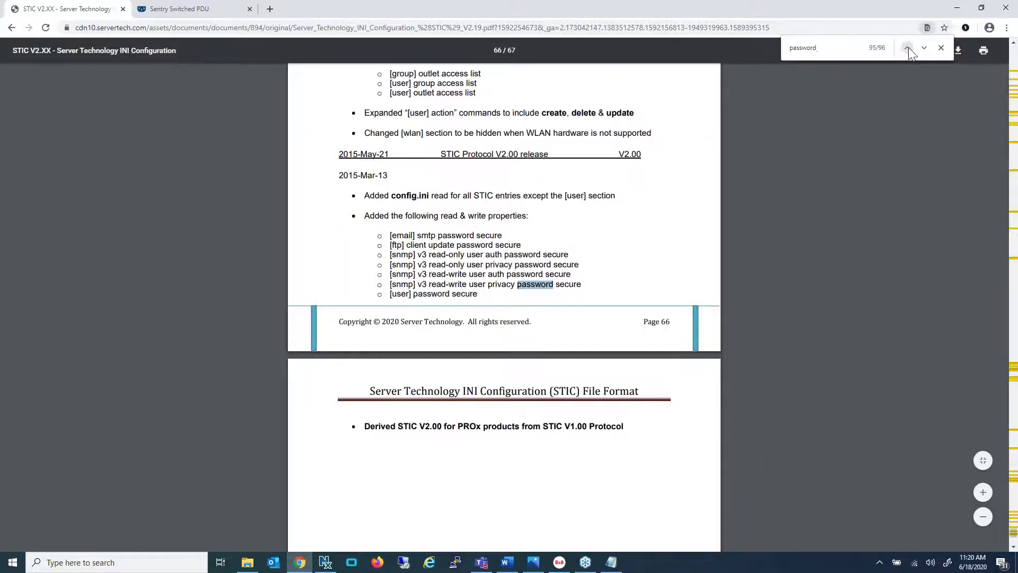
pyautogui.click(908, 49)
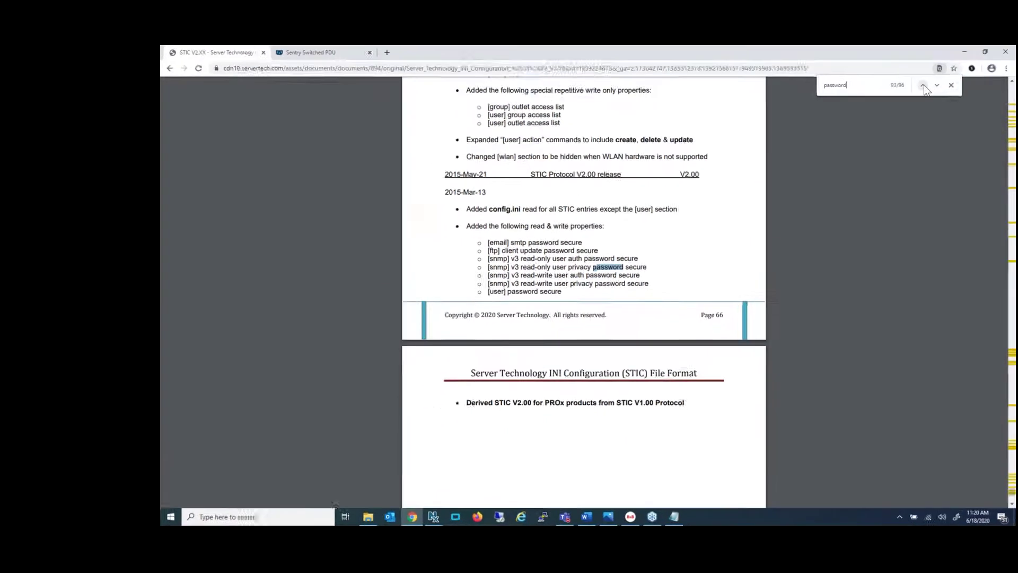
pyautogui.click(909, 48)
# Step back through earlier 'password' matches, including the strong passwords entry
pyautogui.click(925, 89)
pyautogui.click(925, 88)
pyautogui.click(924, 89)
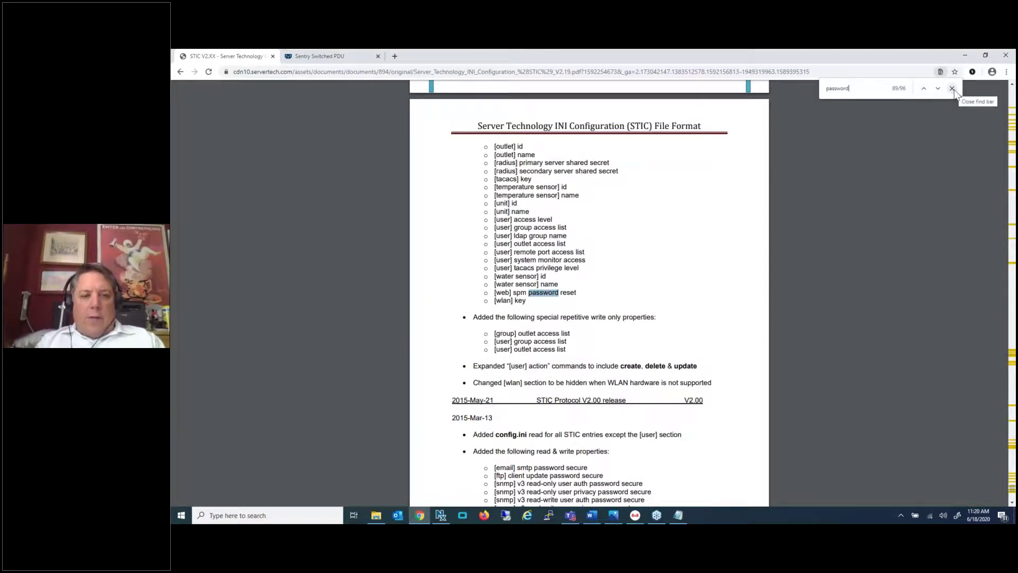
pyautogui.click(924, 89)
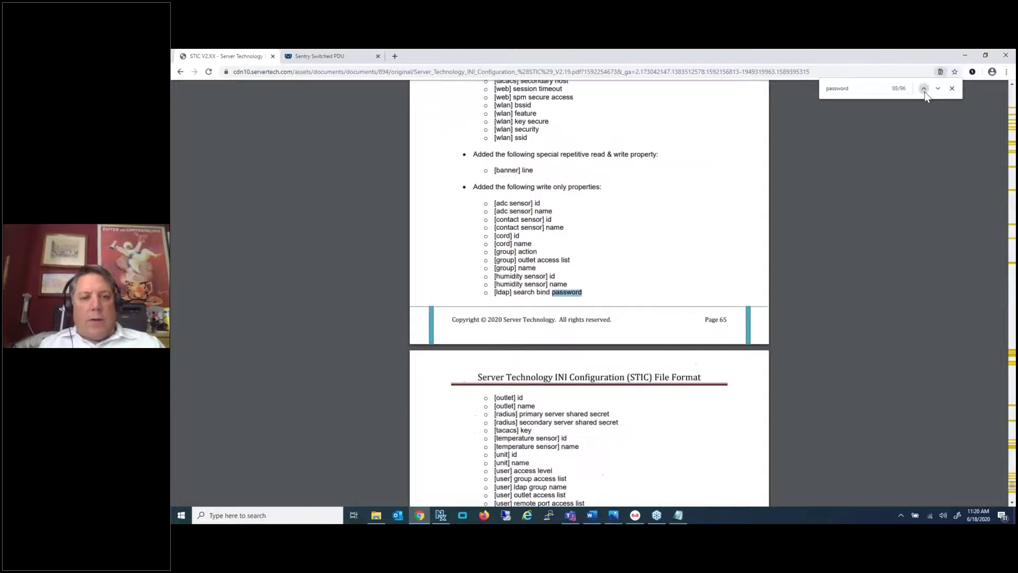
pyautogui.click(924, 88)
pyautogui.click(924, 88)
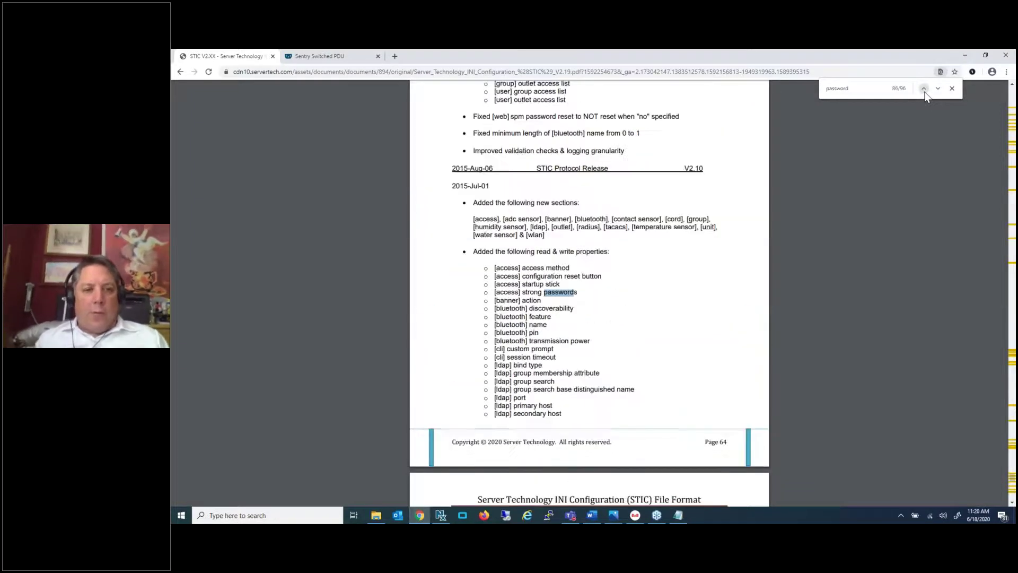
pyautogui.click(924, 89)
pyautogui.click(923, 89)
pyautogui.click(923, 89)
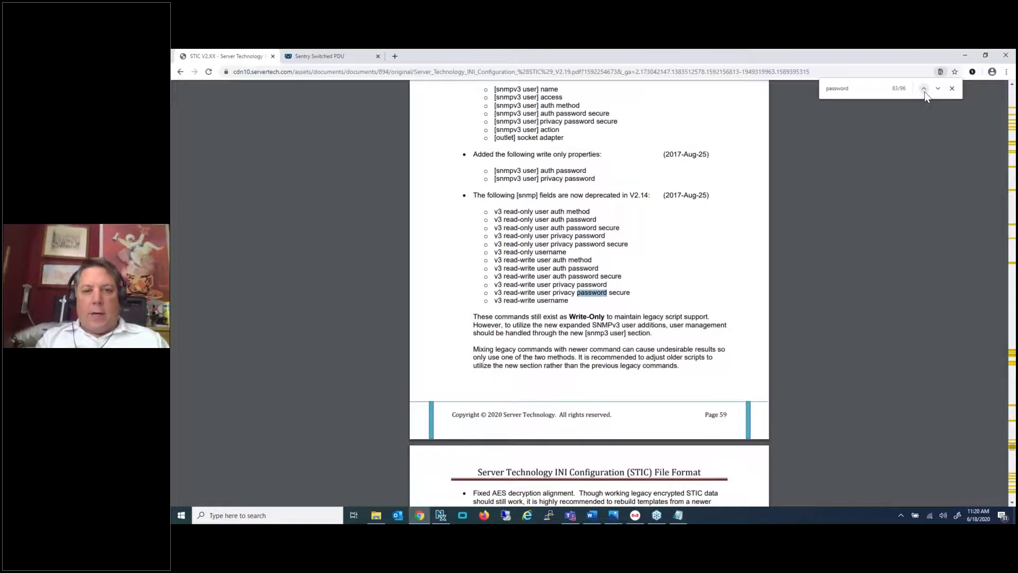
# Close the password search and return to the Sentry Switched PDU page
pyautogui.scroll(-3, 788, 304)
pyautogui.scroll(-2, 788, 304)
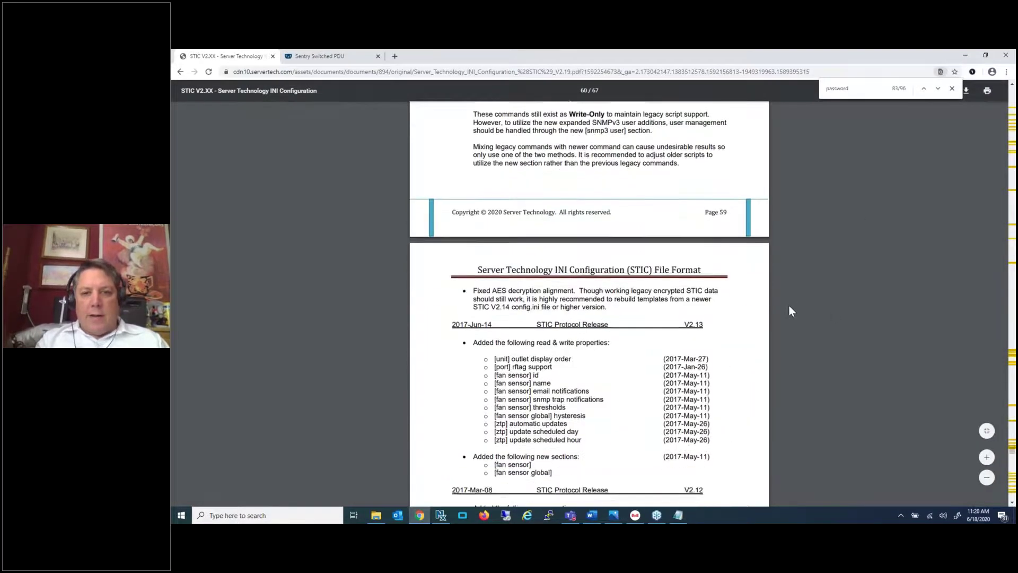
pyautogui.click(952, 88)
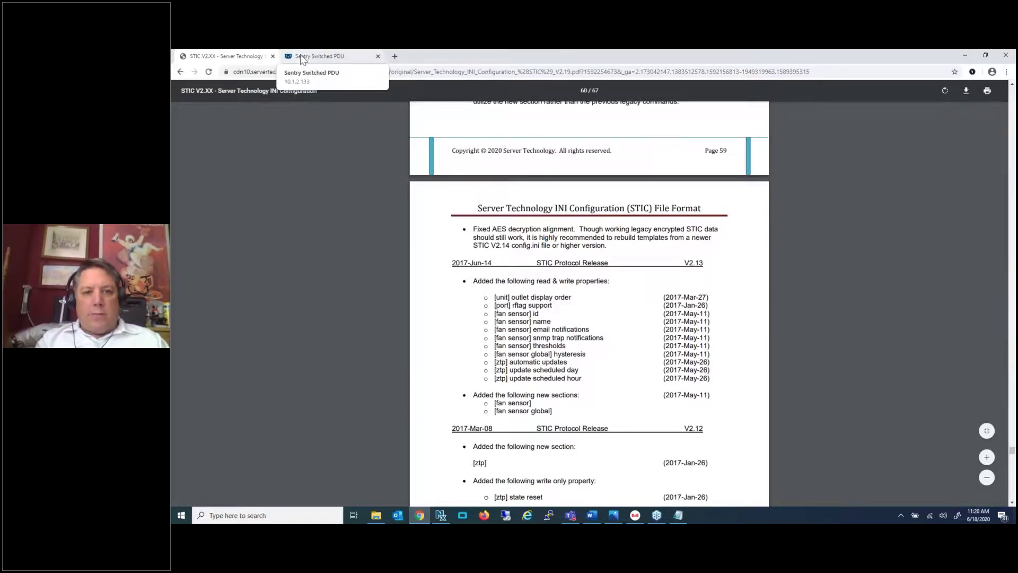
pyautogui.click(301, 55)
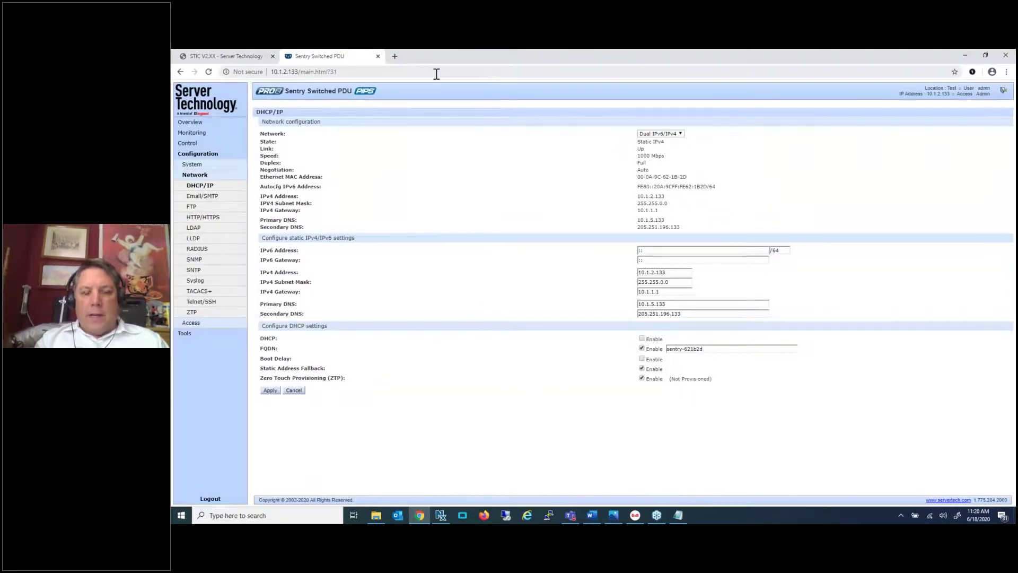